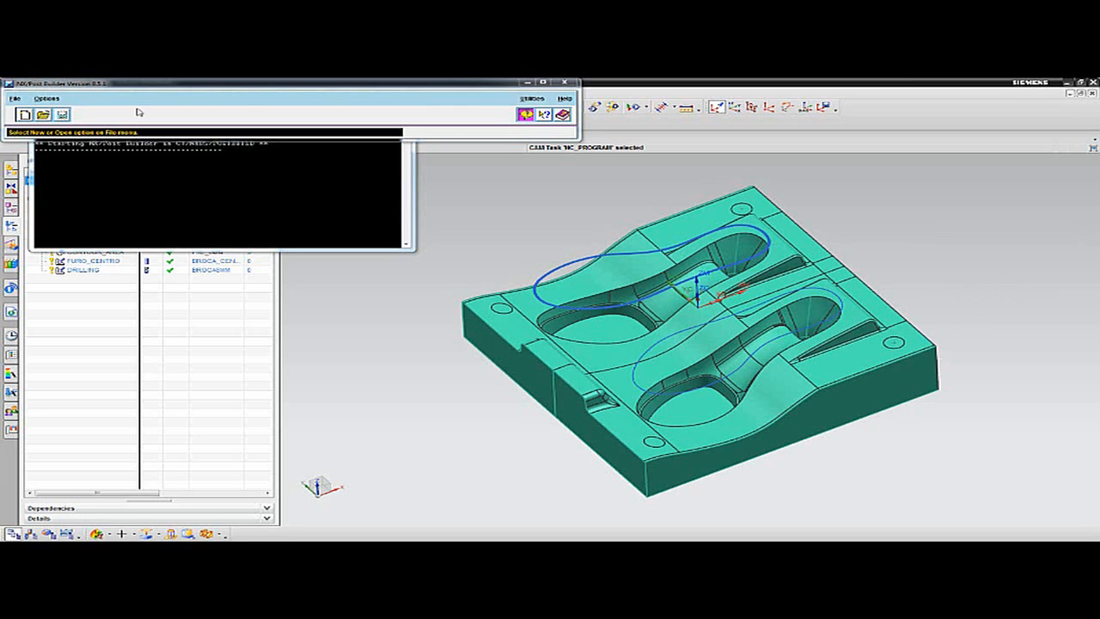
Open the recently used AKIRA post from the Curso3DVS folder and enlarge its window across the screen
click(13, 99)
mouse_move(53, 176)
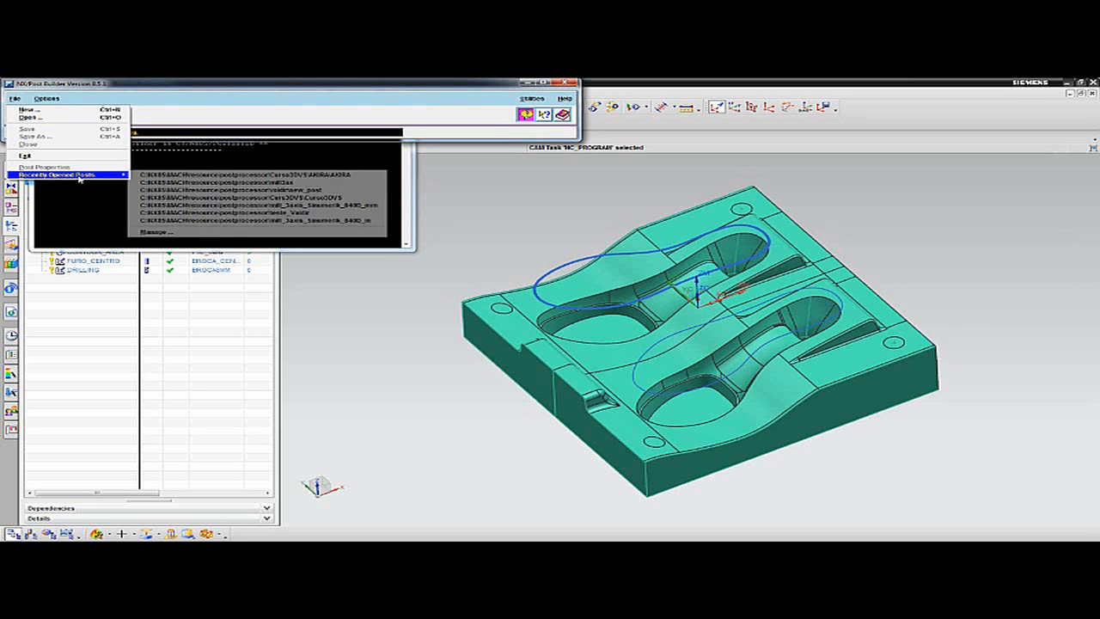
click(258, 175)
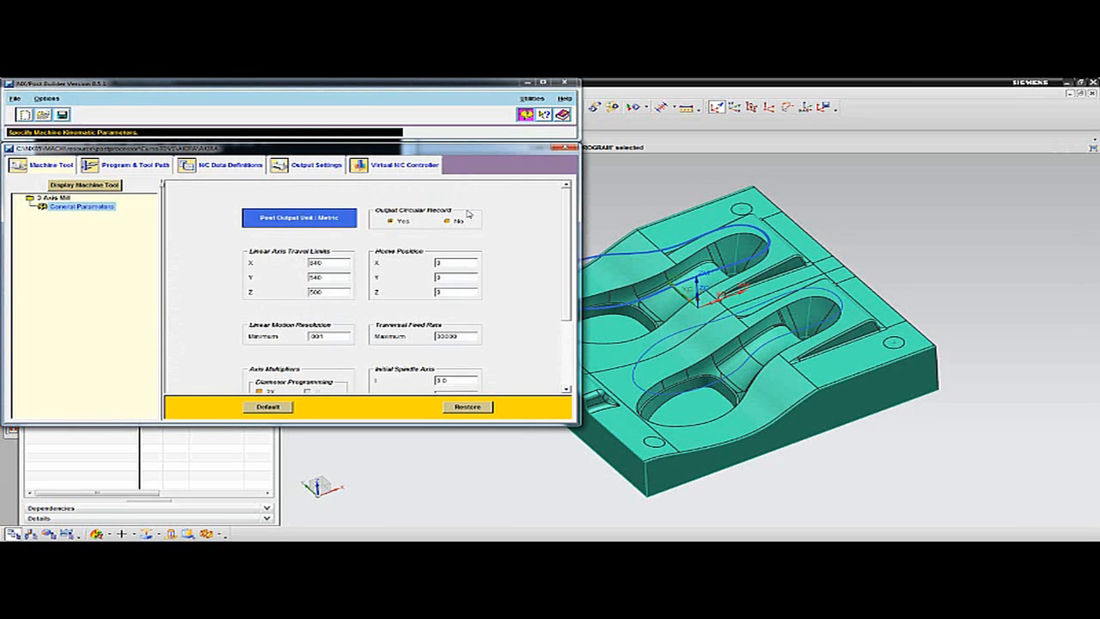
drag(579, 423, 1036, 535)
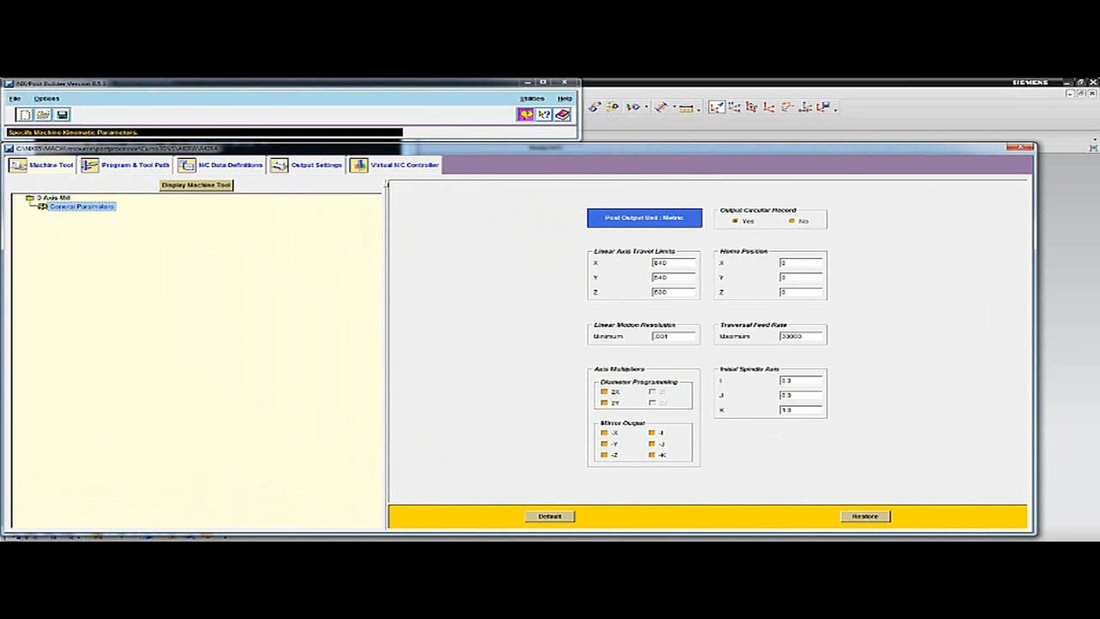
Switch to Windows Explorer and open the folder C:\NX85\MACH\resource\postprocessor\Curso3DVS\AKIRA
key(super+e)
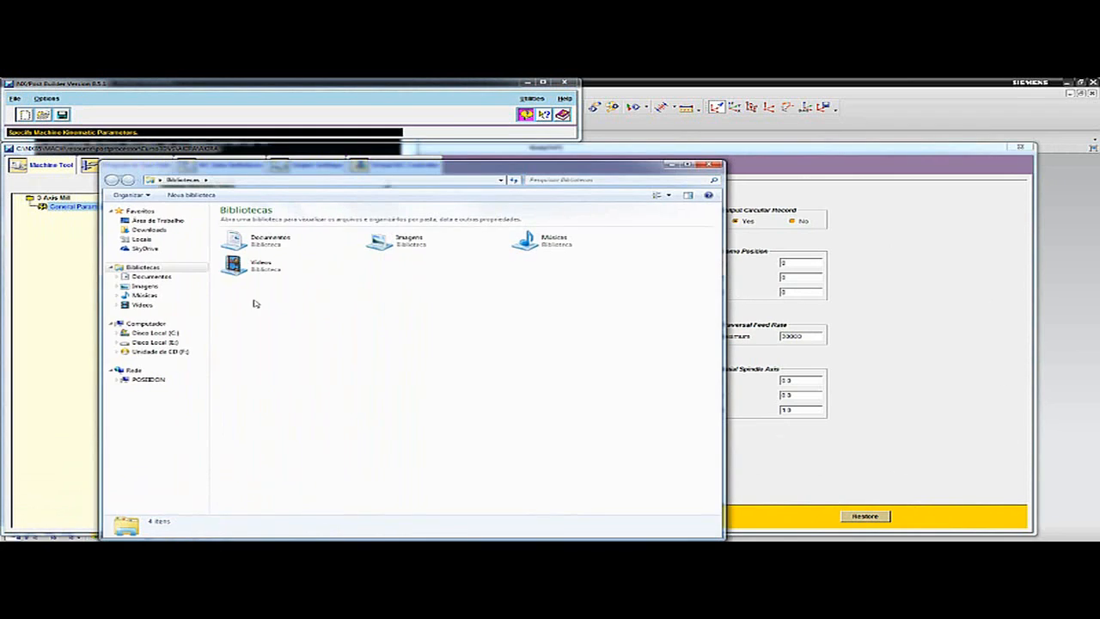
click(164, 334)
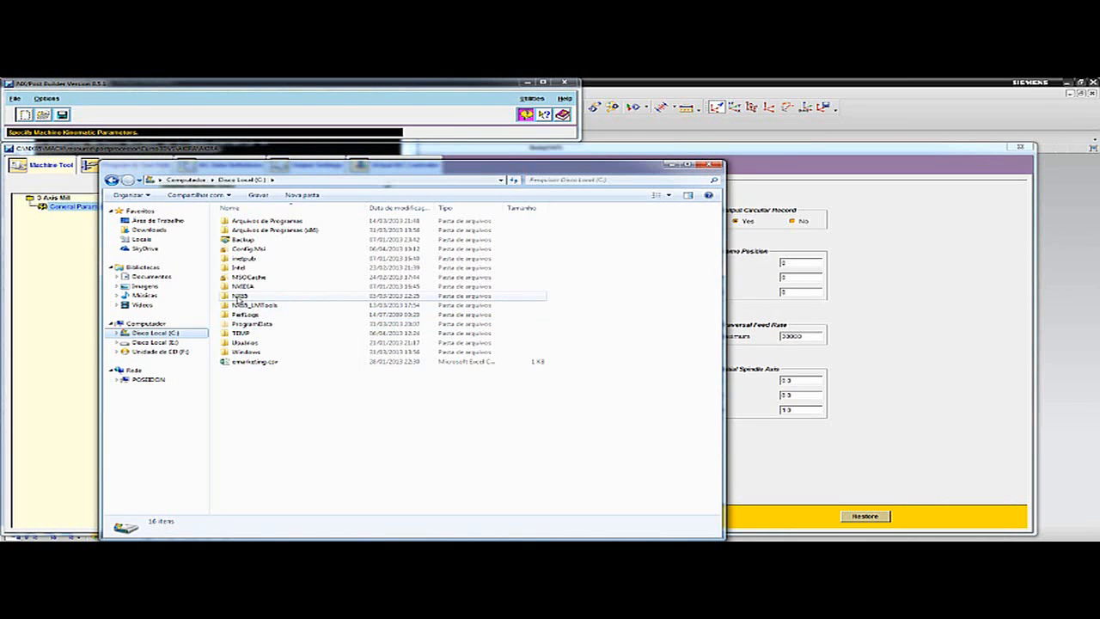
double_click(239, 296)
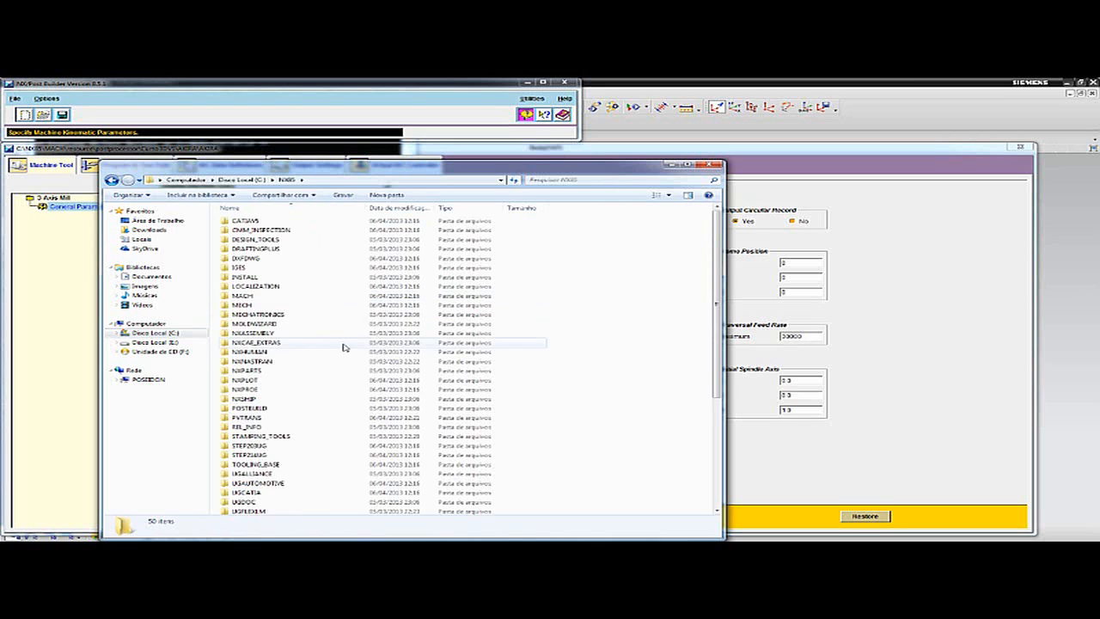
double_click(248, 296)
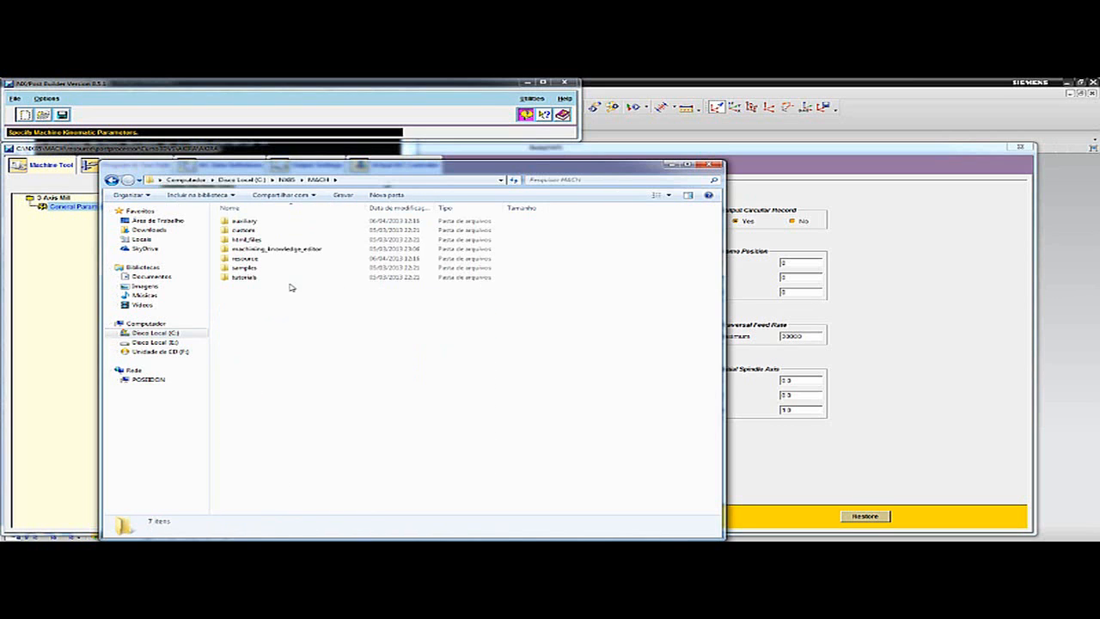
double_click(262, 259)
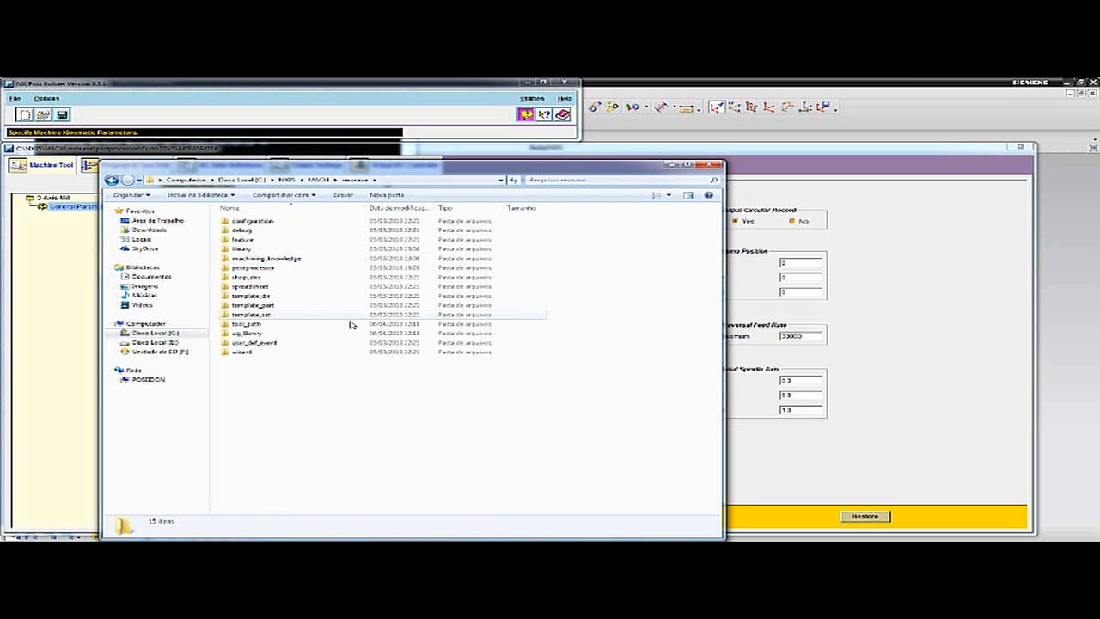
click(262, 269)
double_click(263, 270)
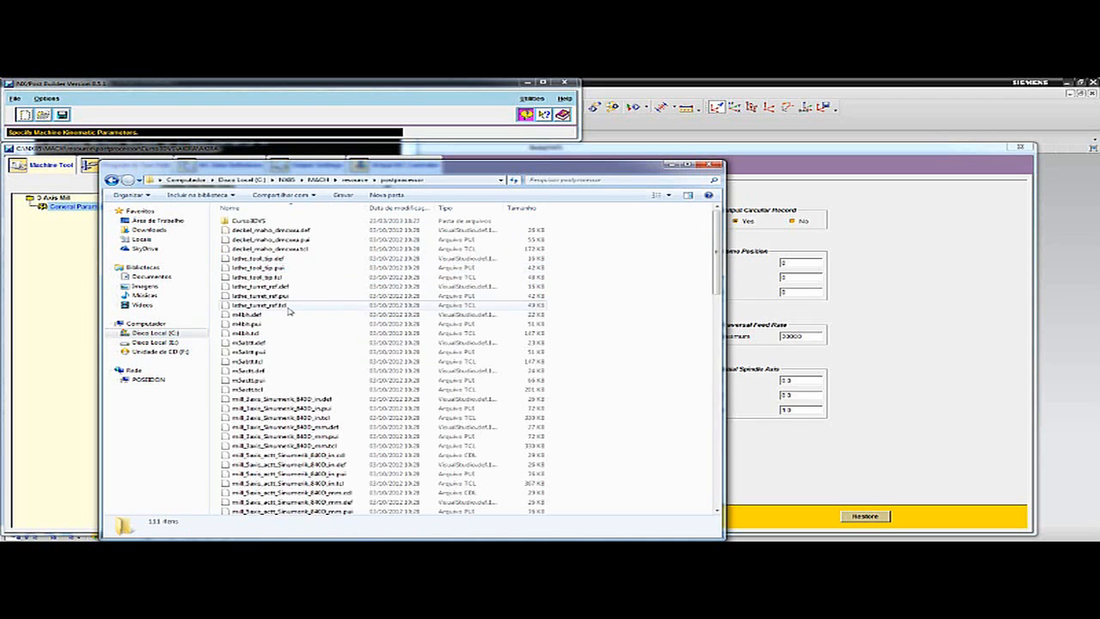
double_click(251, 221)
double_click(245, 222)
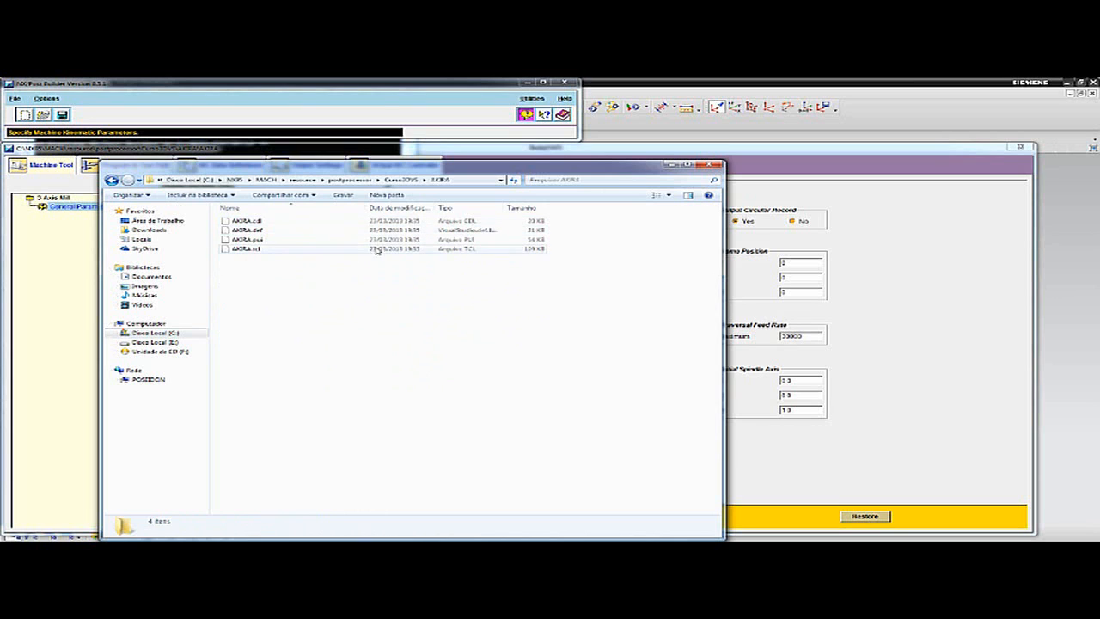
Save the AKIRA post in Post Builder, and check its files and backup folder in Windows Explorer
click(383, 86)
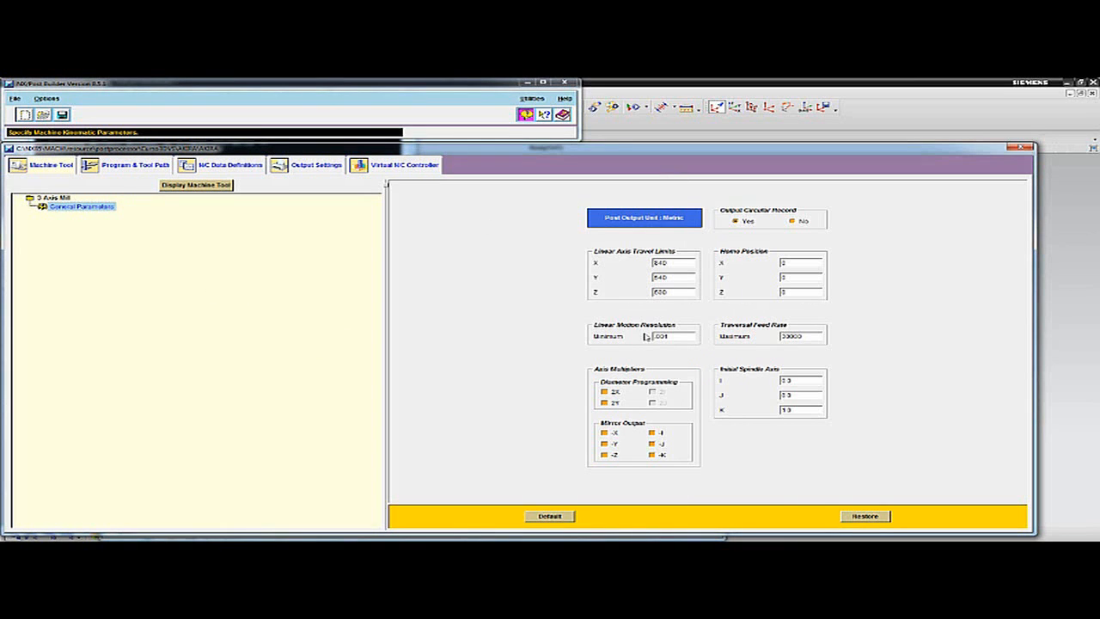
click(62, 114)
click(212, 547)
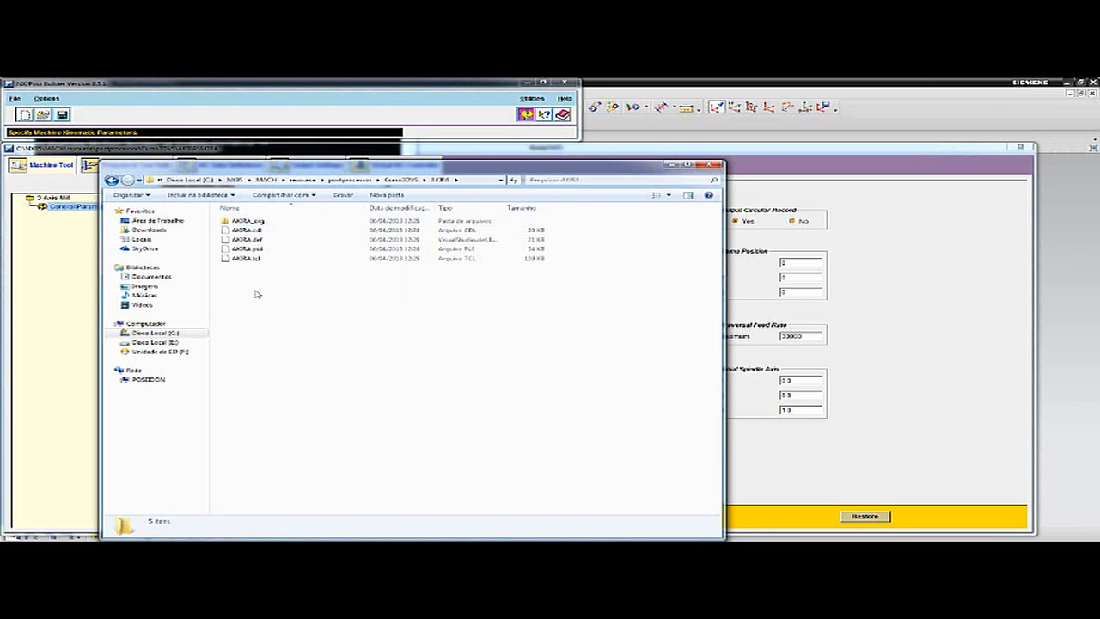
drag(272, 293, 240, 234)
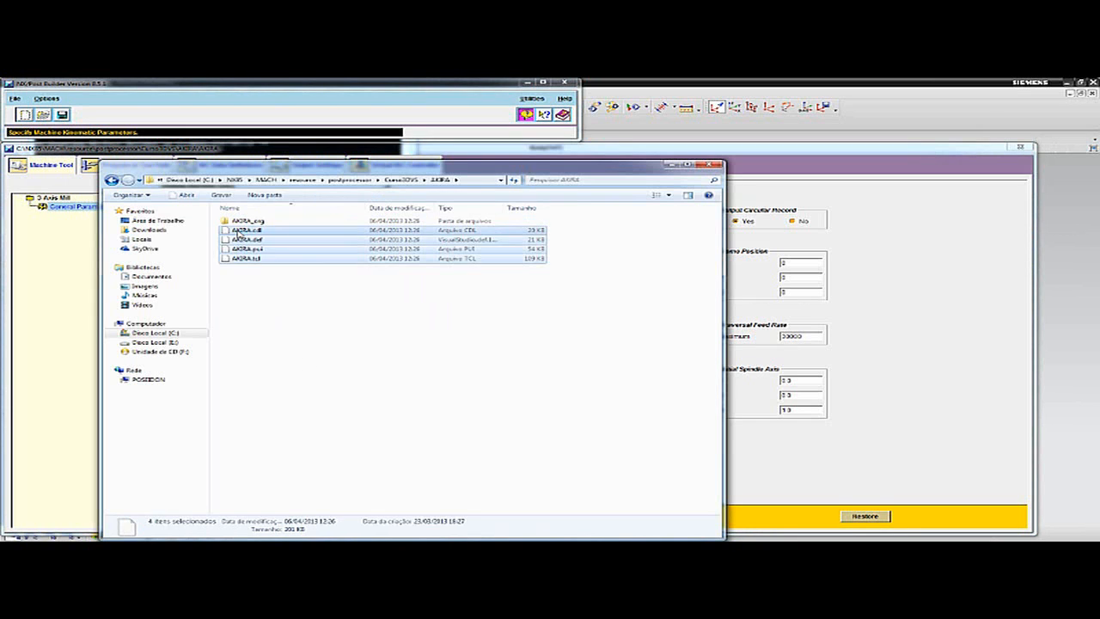
click(249, 222)
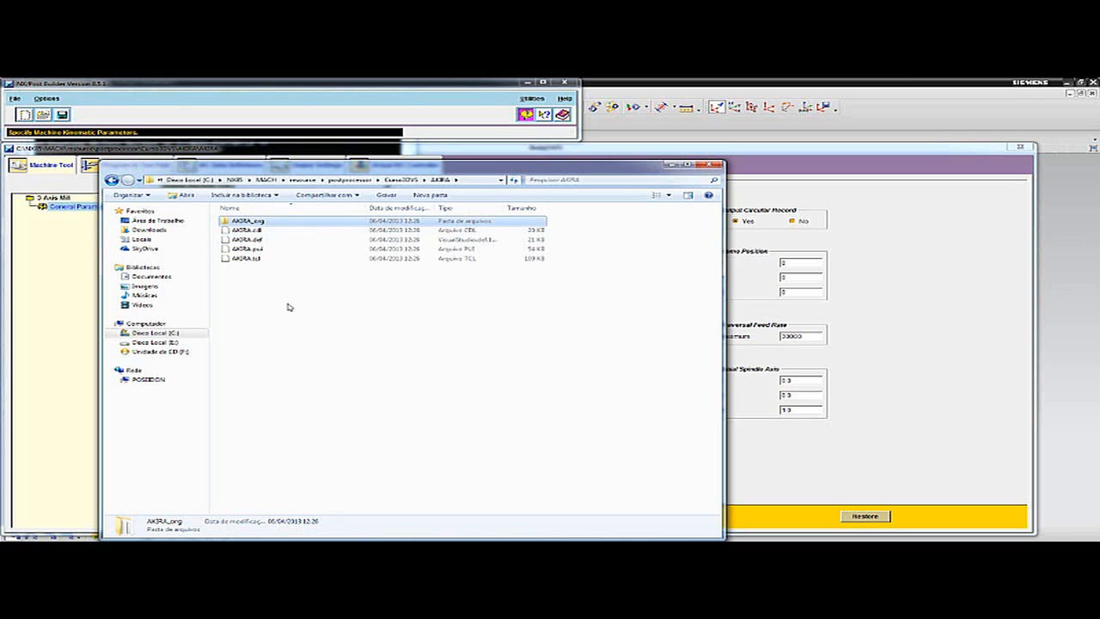
Return to Post Builder and review the Backup Post options, including Backup Every Save
click(305, 86)
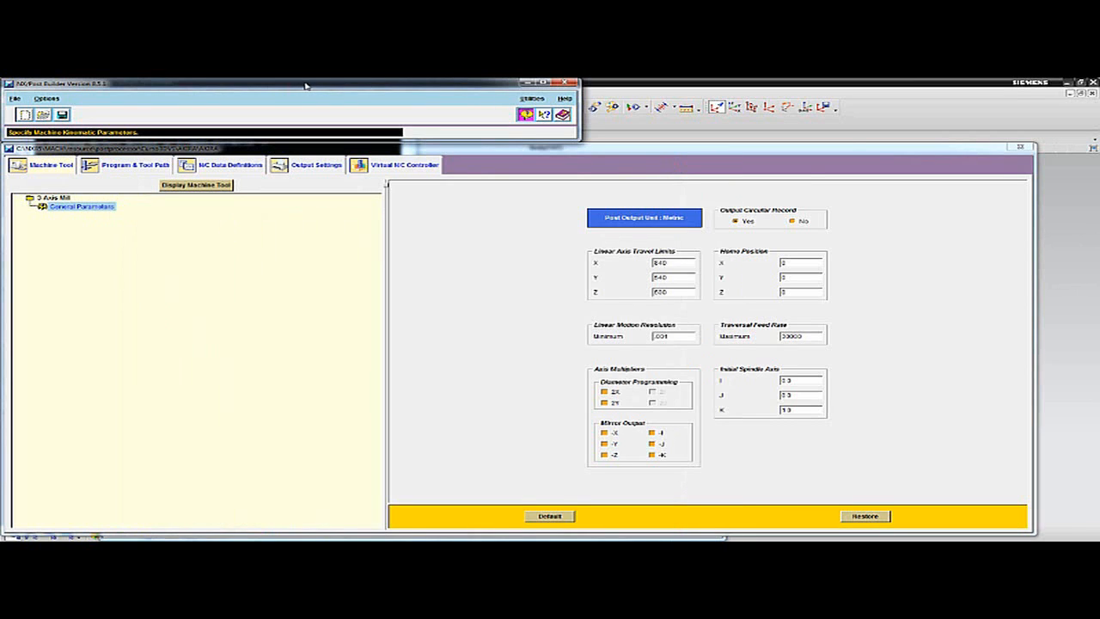
click(47, 98)
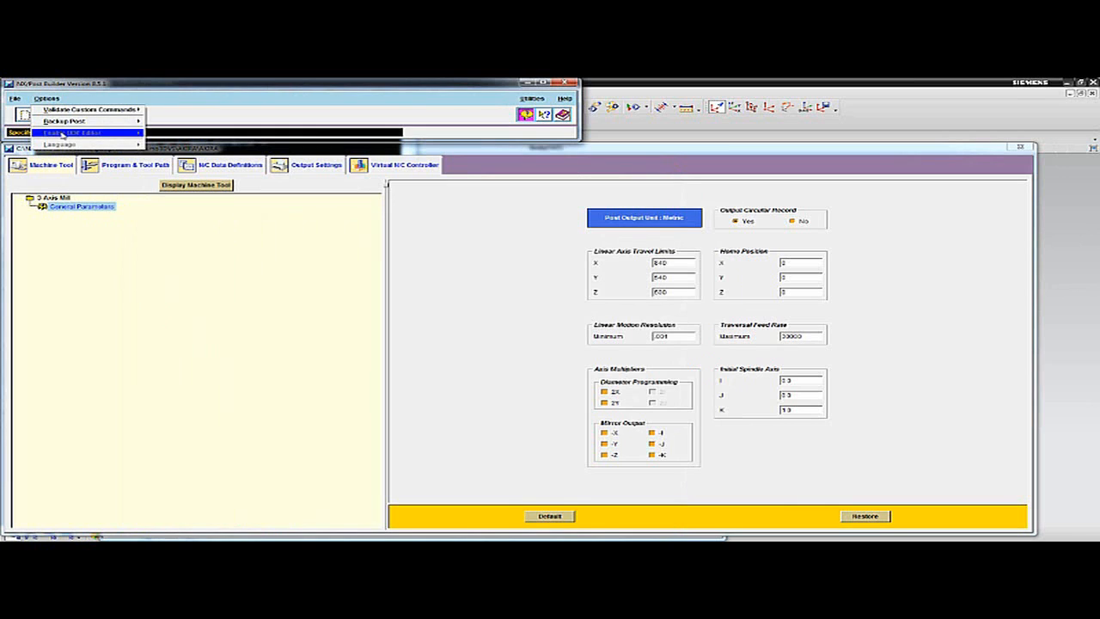
mouse_move(71, 125)
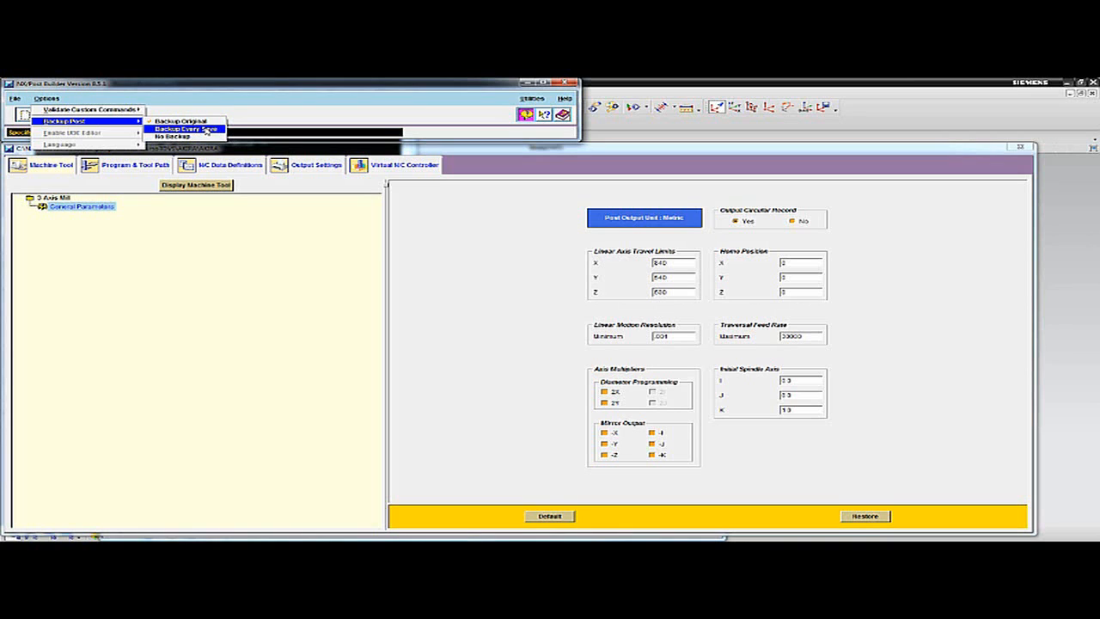
click(207, 131)
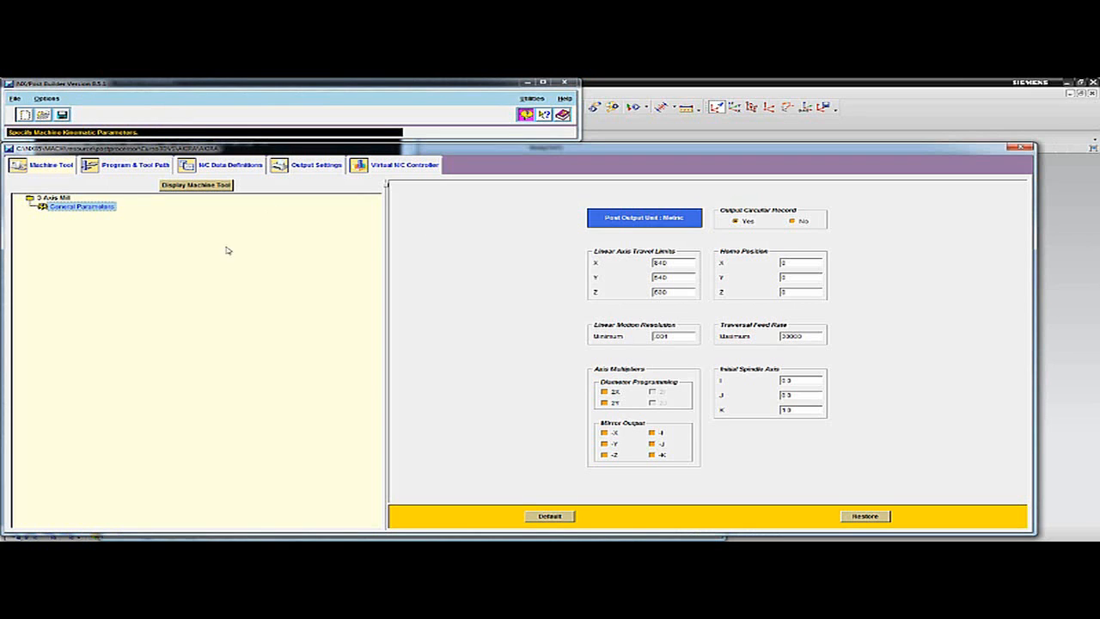
click(52, 99)
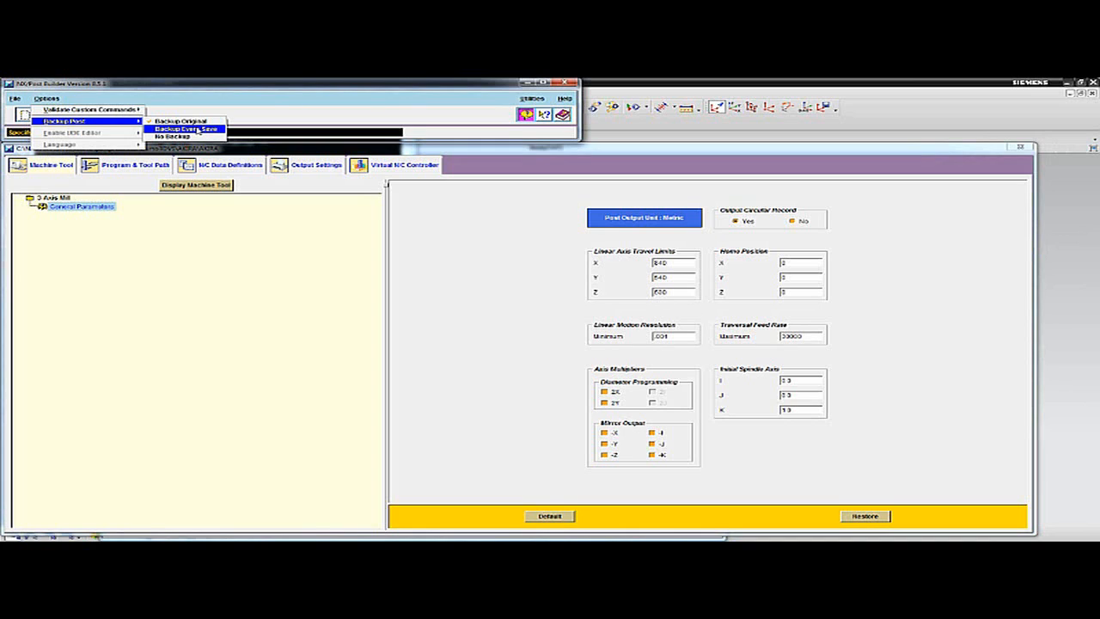
click(551, 264)
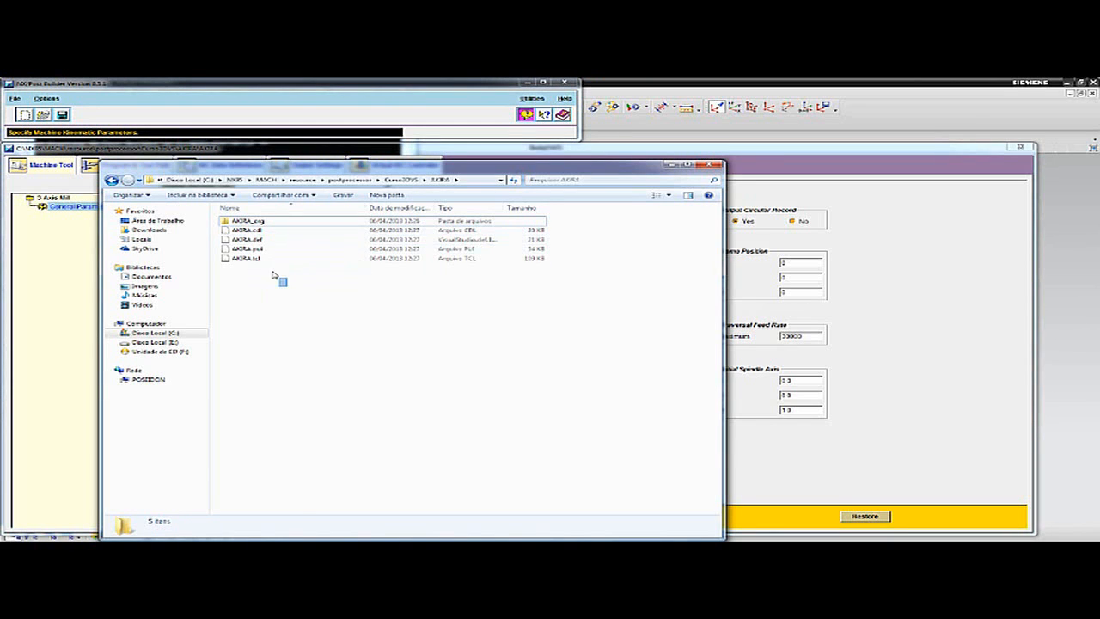
Check the four AKIRA post files in Windows Explorer and return to Post Builder
drag(286, 286, 239, 227)
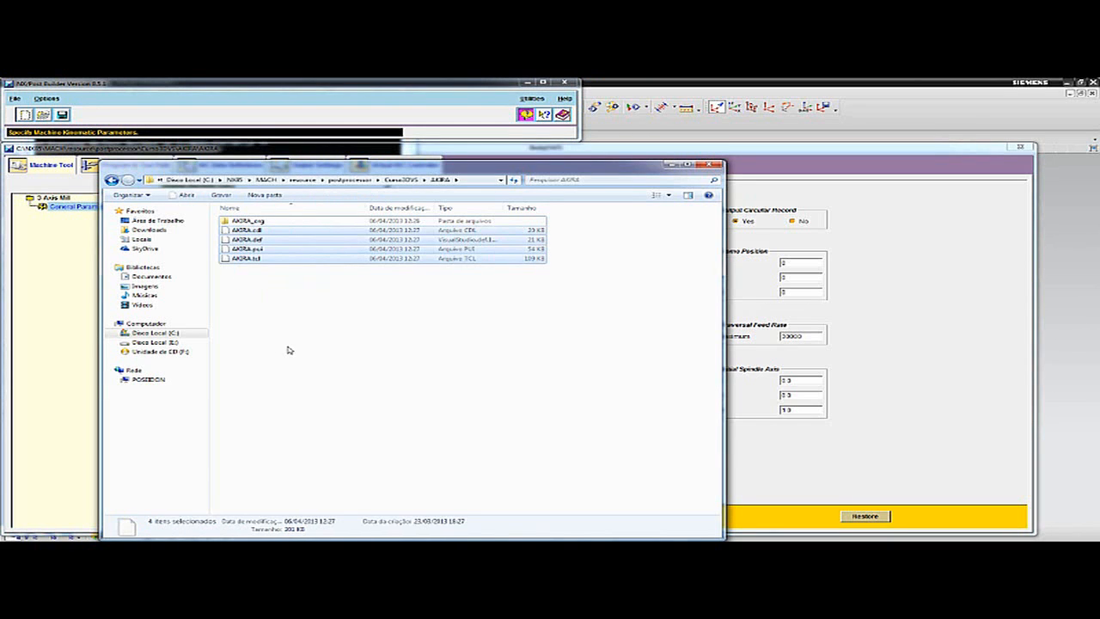
click(369, 336)
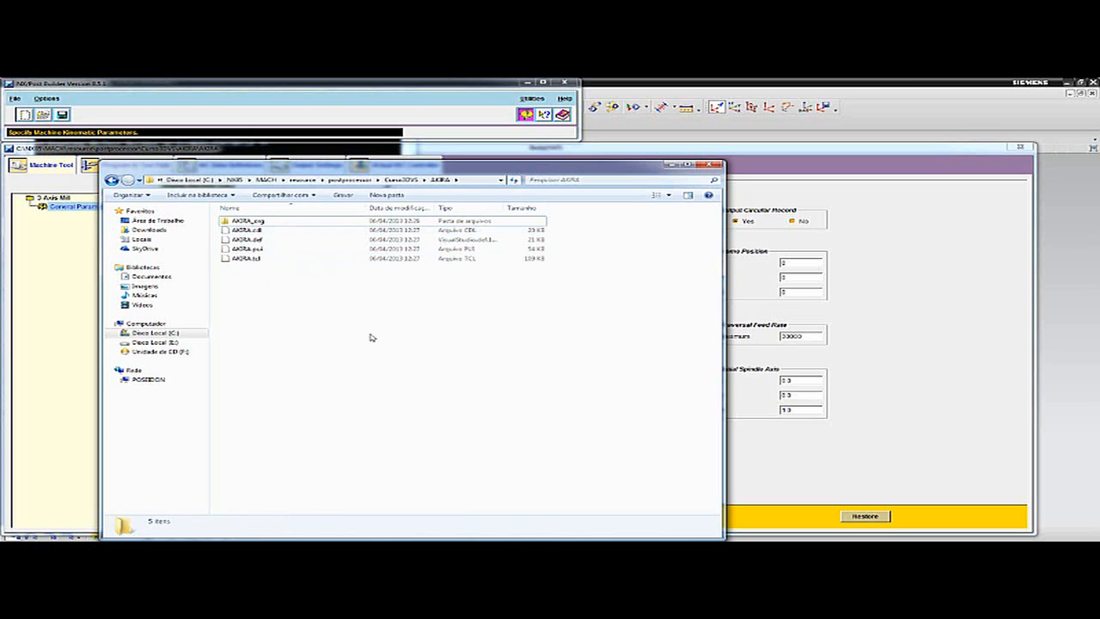
click(670, 165)
click(421, 88)
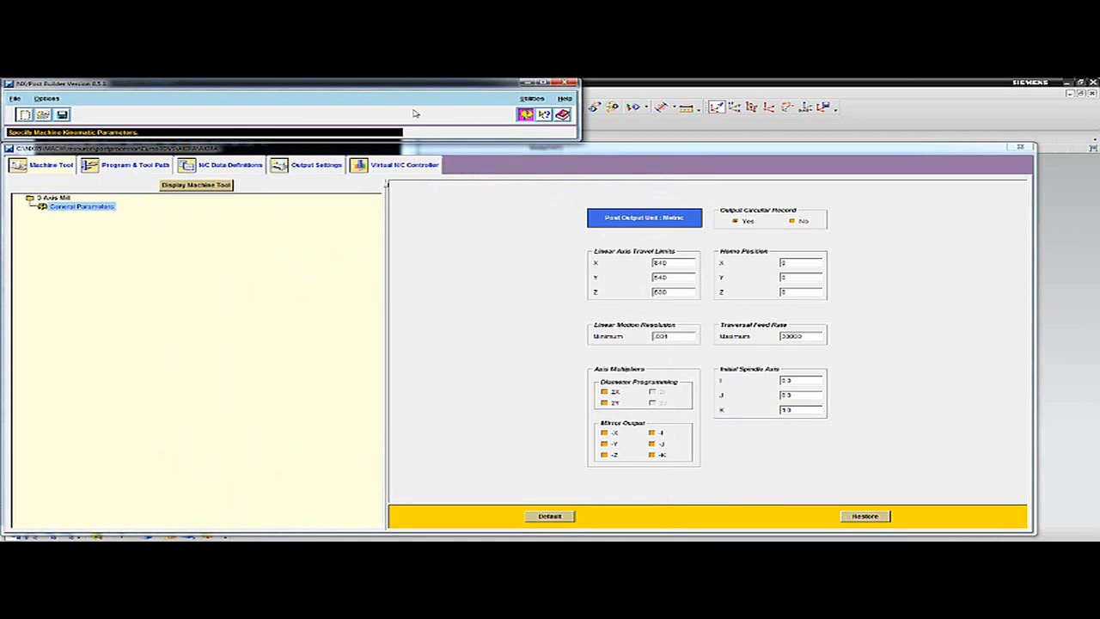
click(22, 204)
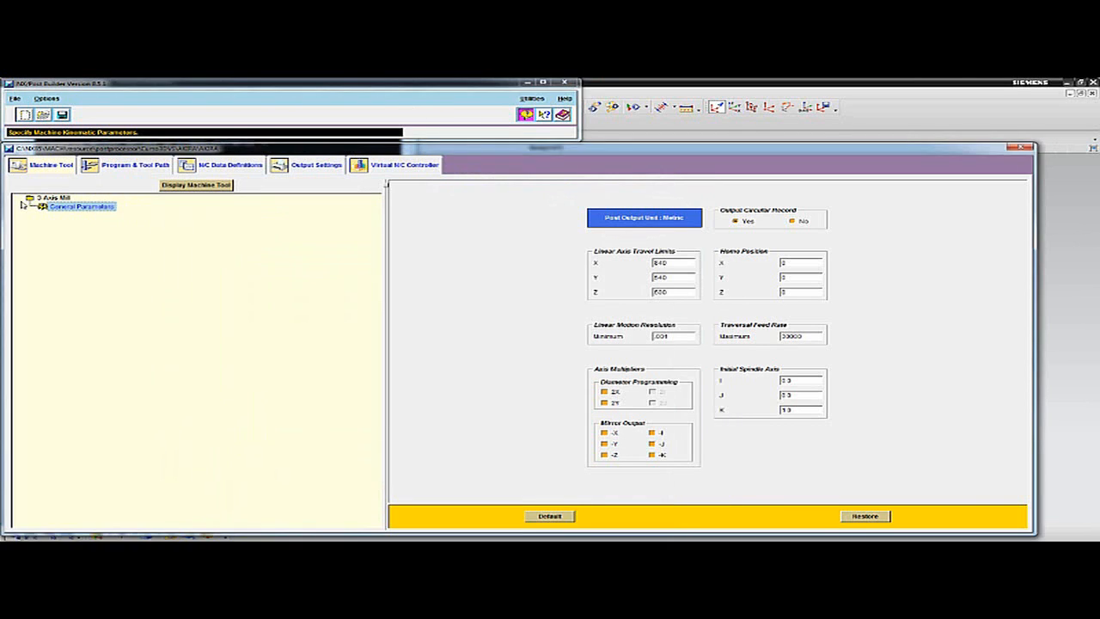
Review the post's Program & Tool Path settings: G codes, word summary and program start sequence
click(135, 168)
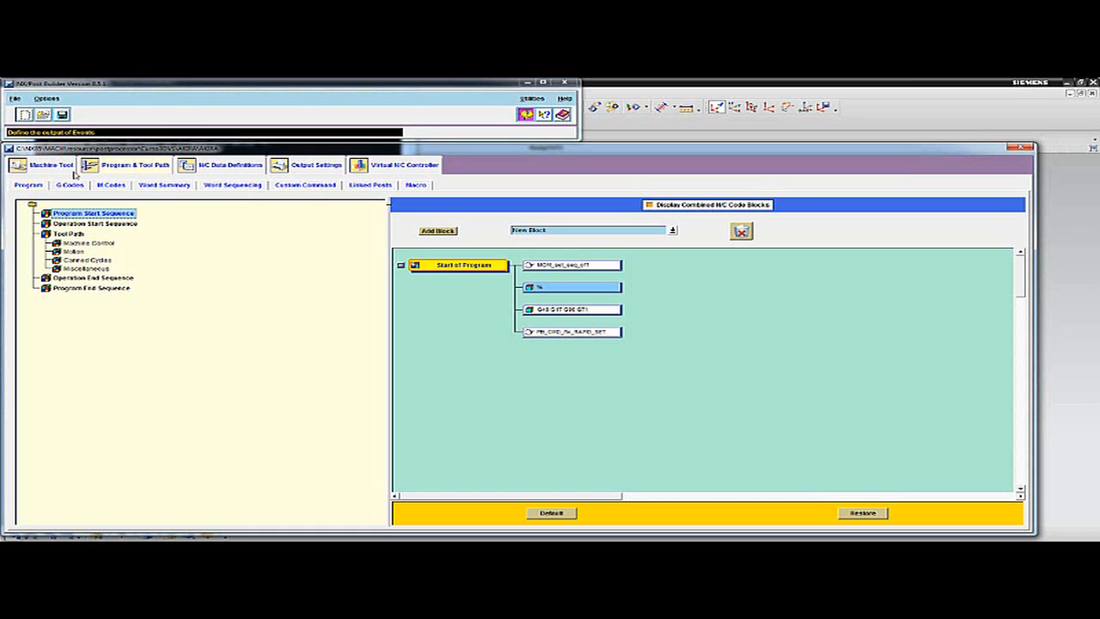
click(69, 184)
click(164, 185)
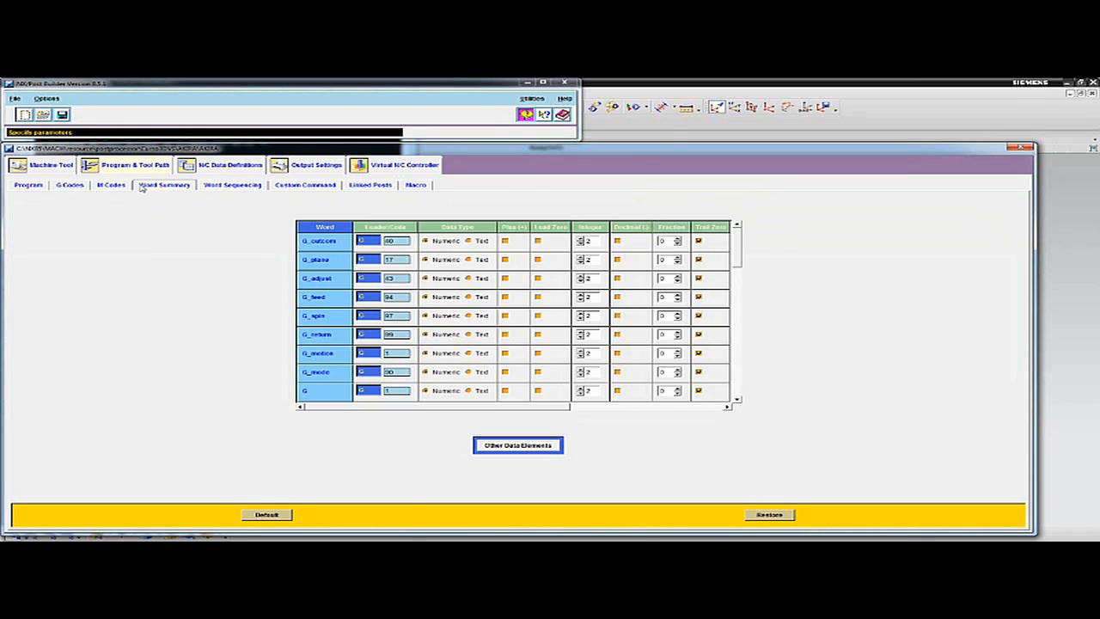
click(68, 185)
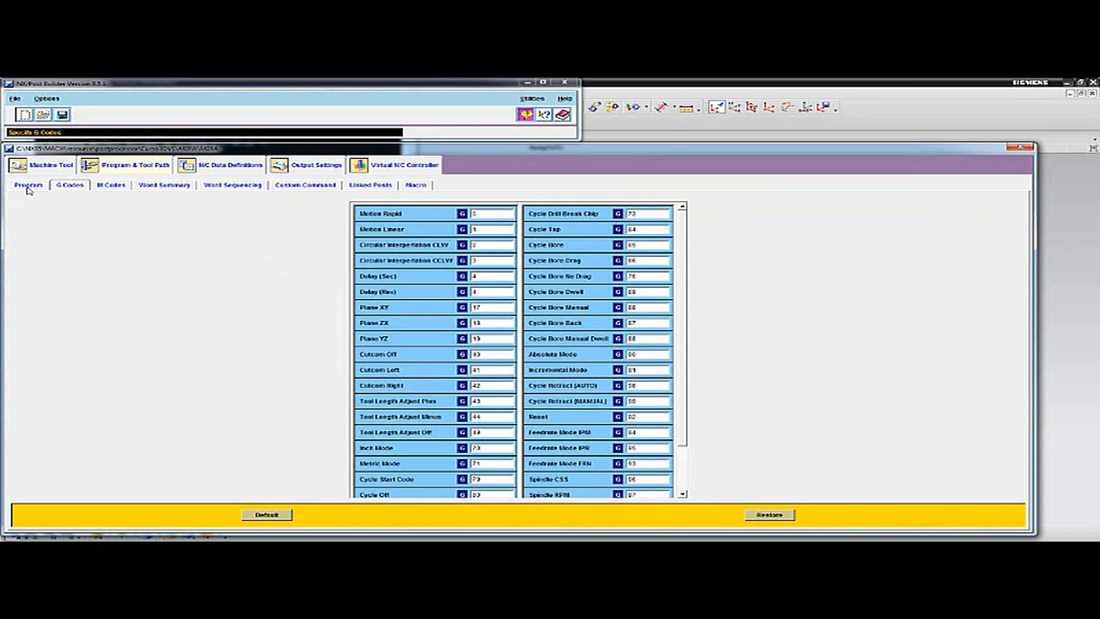
click(28, 185)
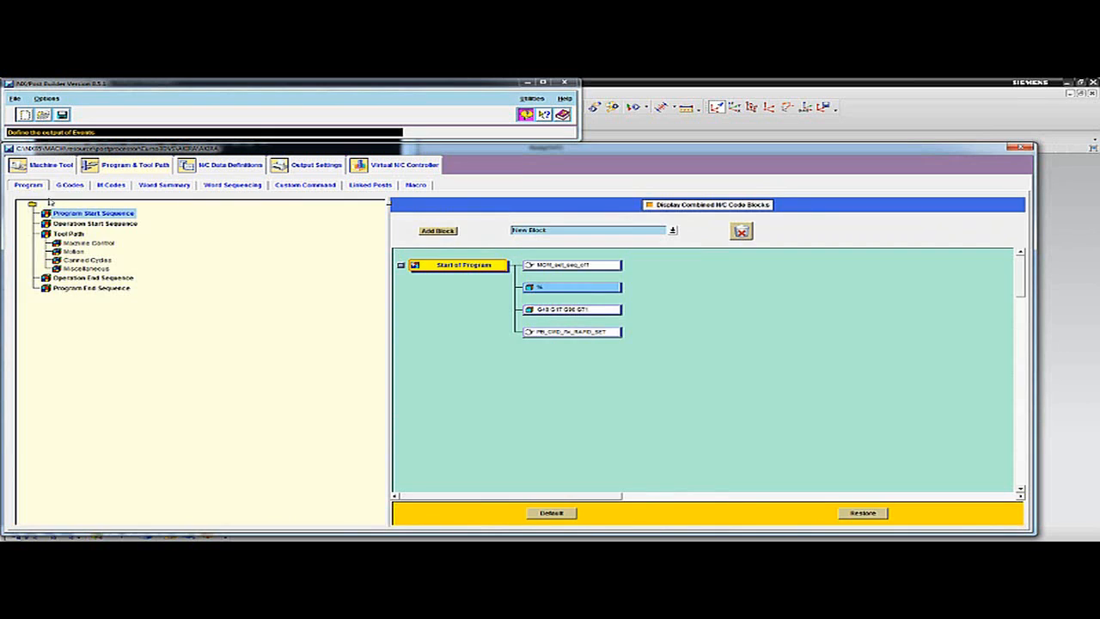
Examine the post's N/C data definitions for blocks, words and formats, including the Digit_2 format
click(226, 166)
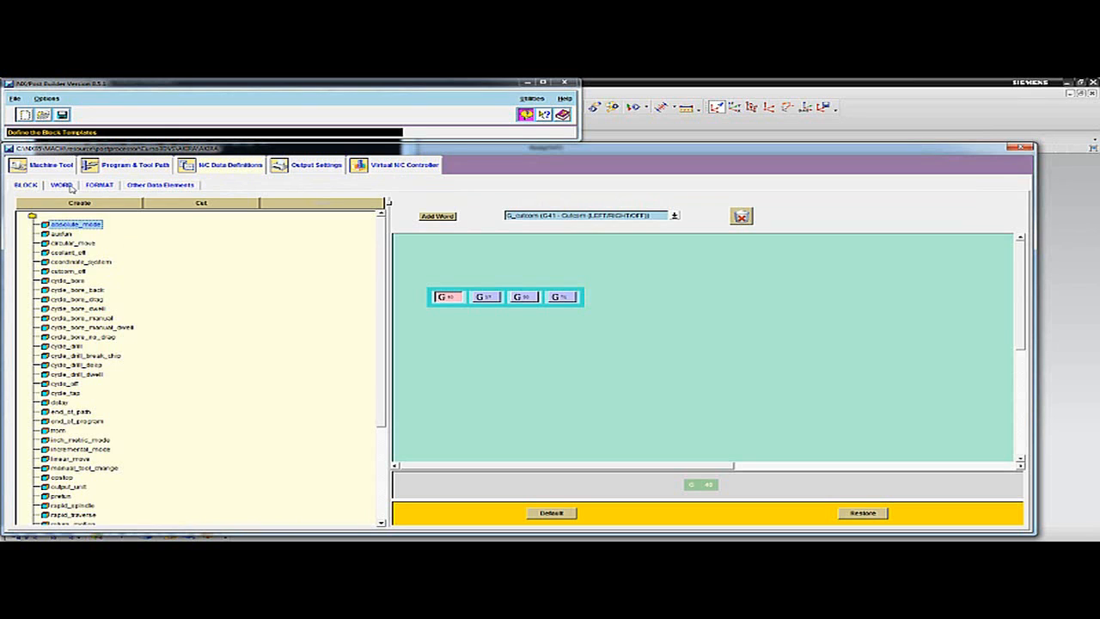
click(61, 185)
click(99, 186)
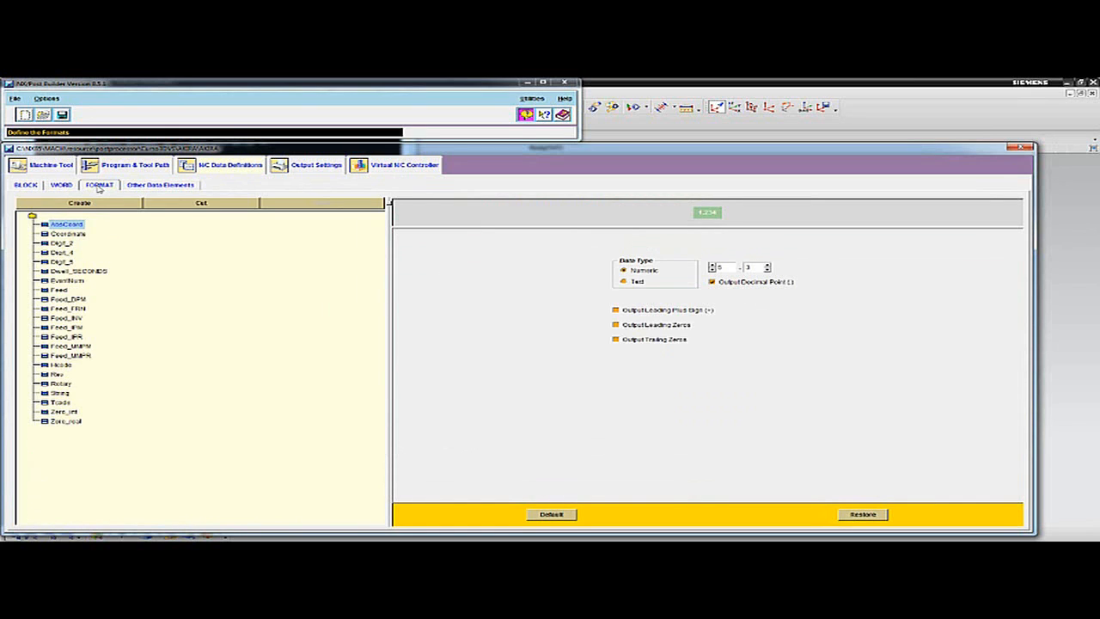
click(62, 243)
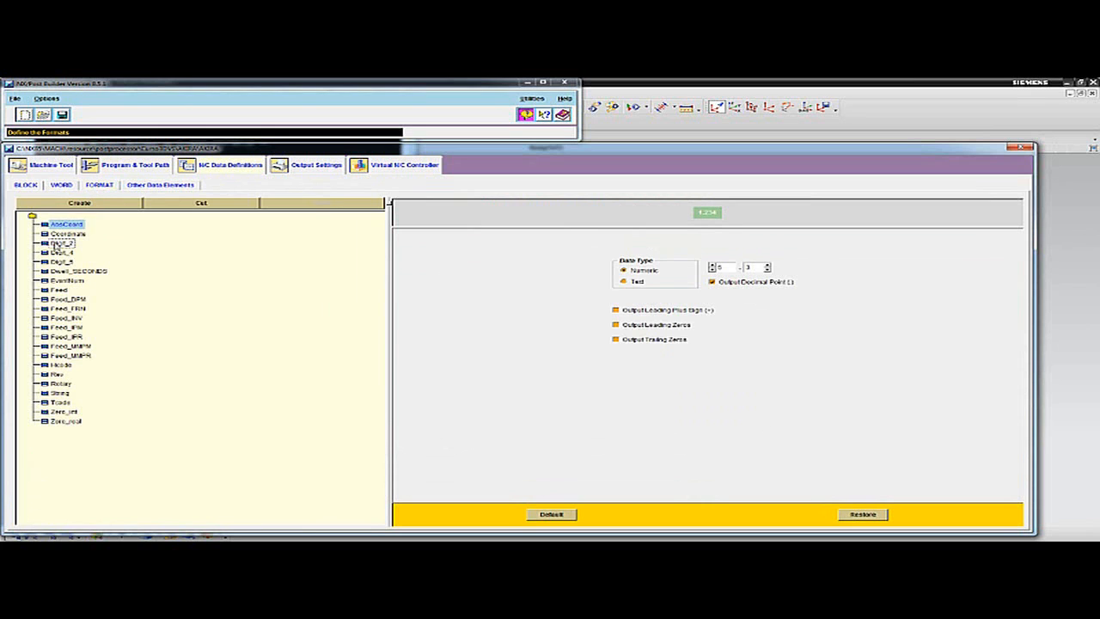
click(61, 185)
click(25, 185)
click(61, 185)
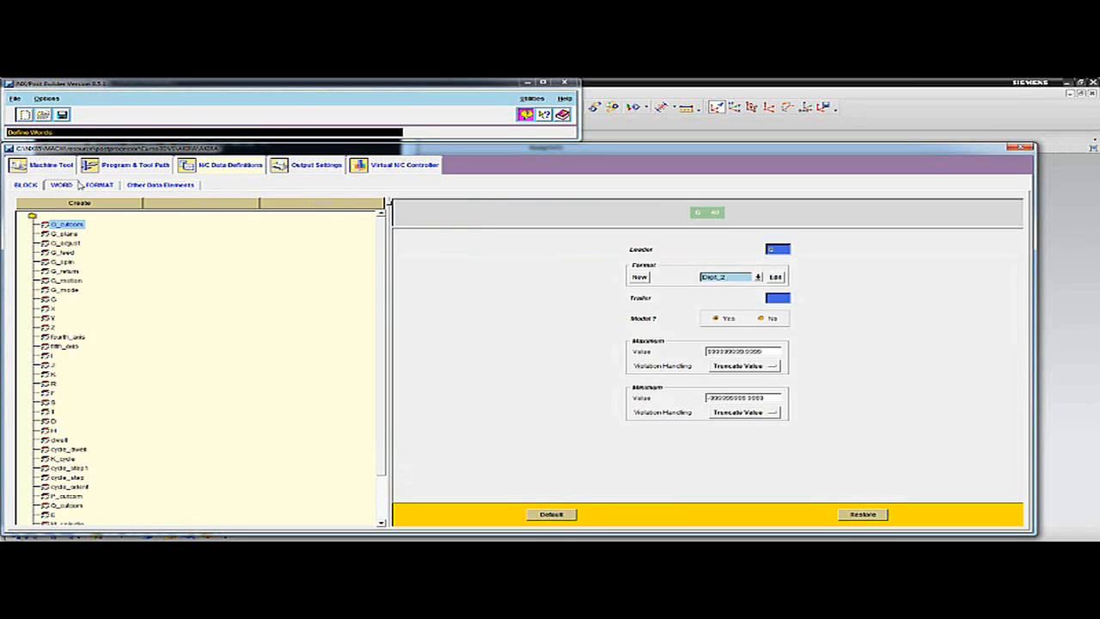
click(99, 185)
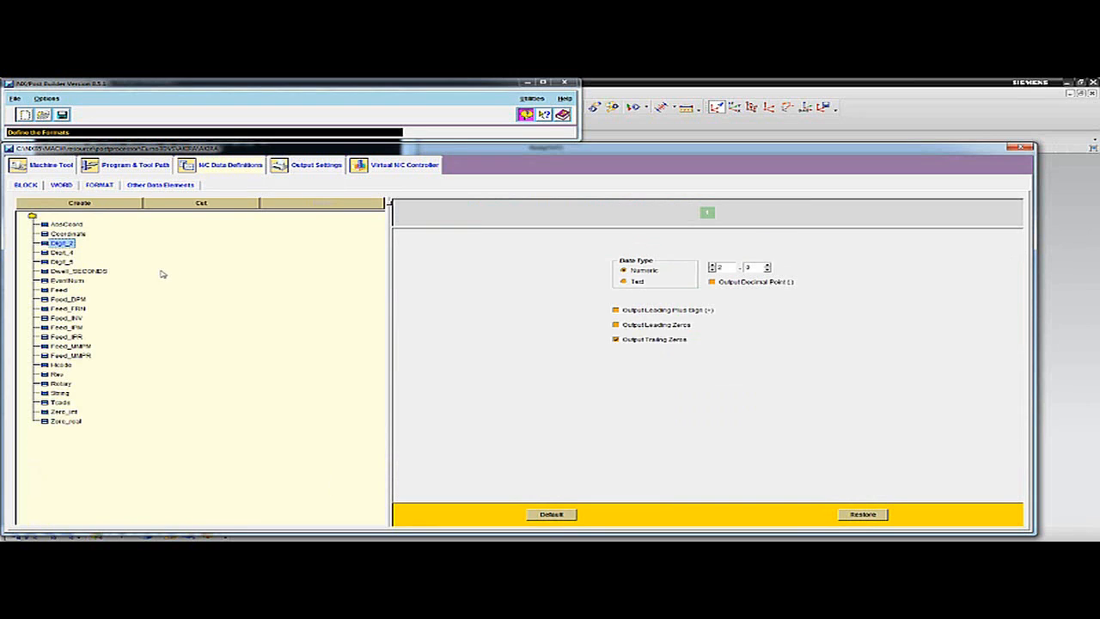
click(61, 187)
click(29, 187)
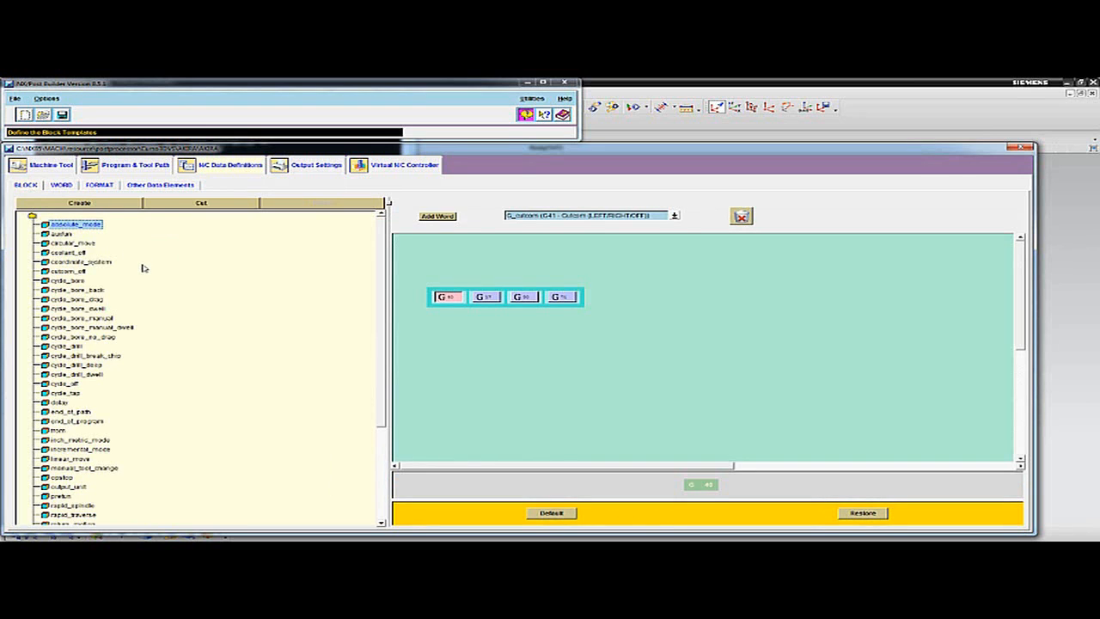
Switch to the NX Manufacturing session with the mold part
click(1054, 195)
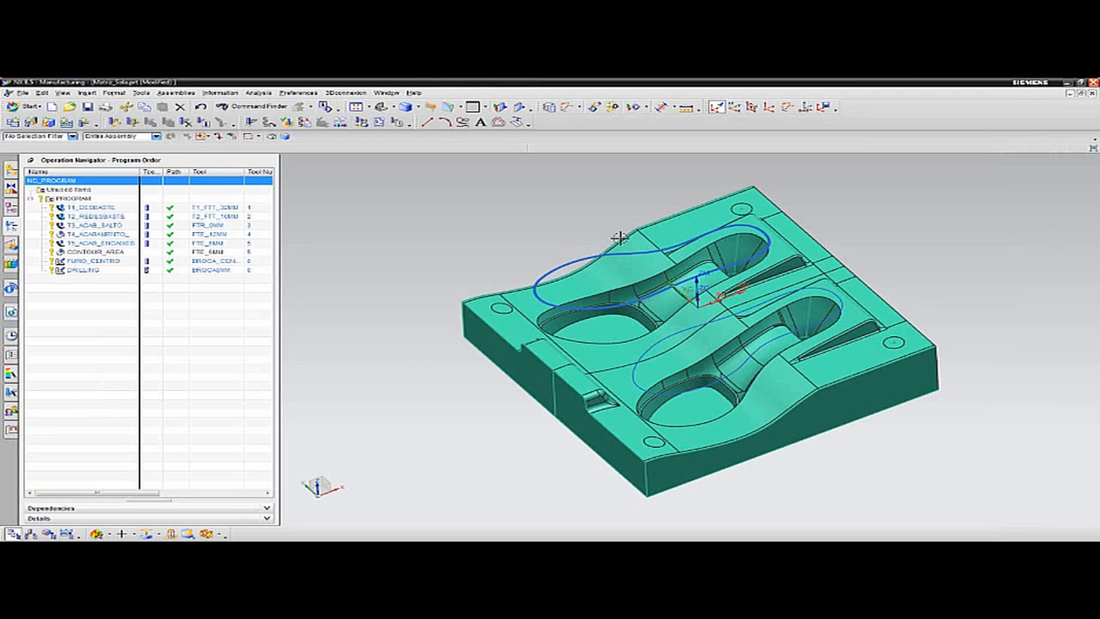
Postprocess the T1_DESBASTE operation with the AKIRA postprocessor and list the output
click(107, 208)
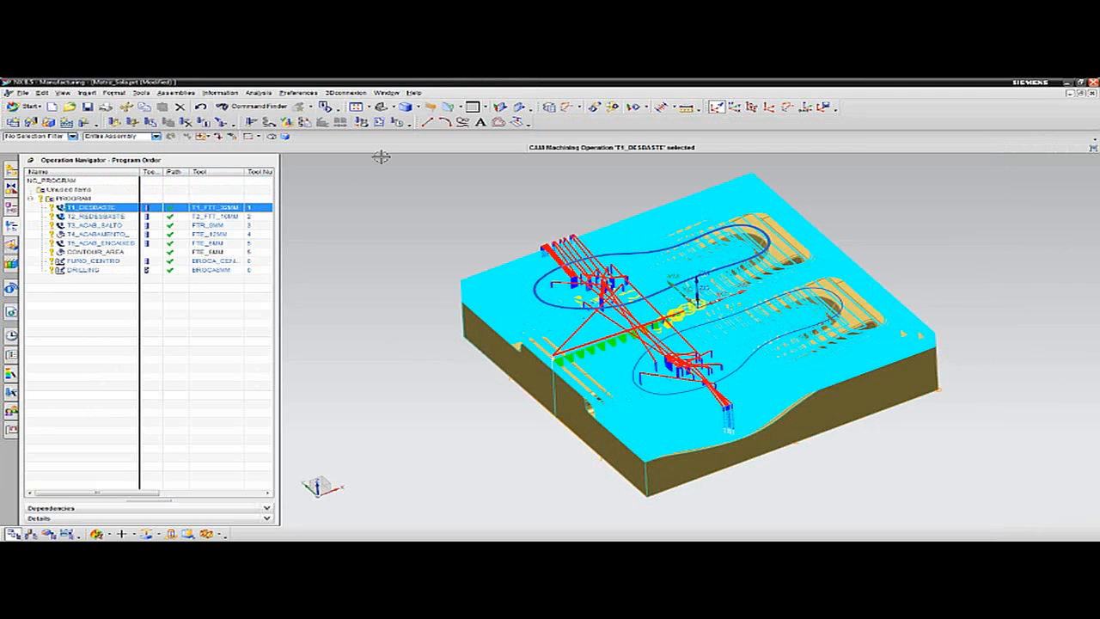
click(365, 123)
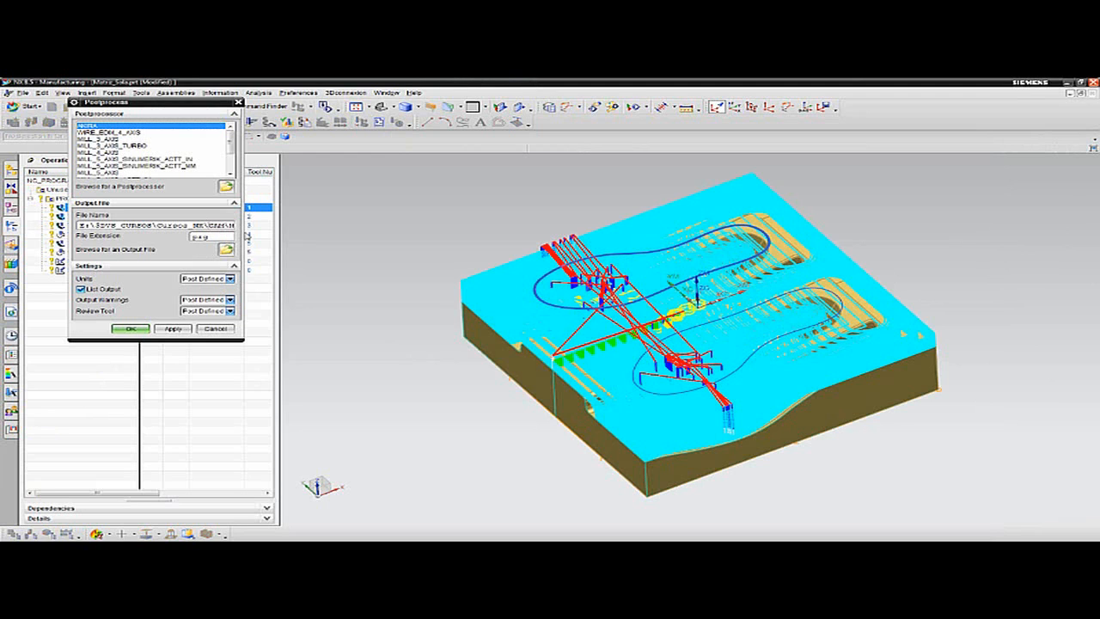
mouse_move(248, 238)
mouse_down()
mouse_move(438, 239)
mouse_move(243, 240)
mouse_up()
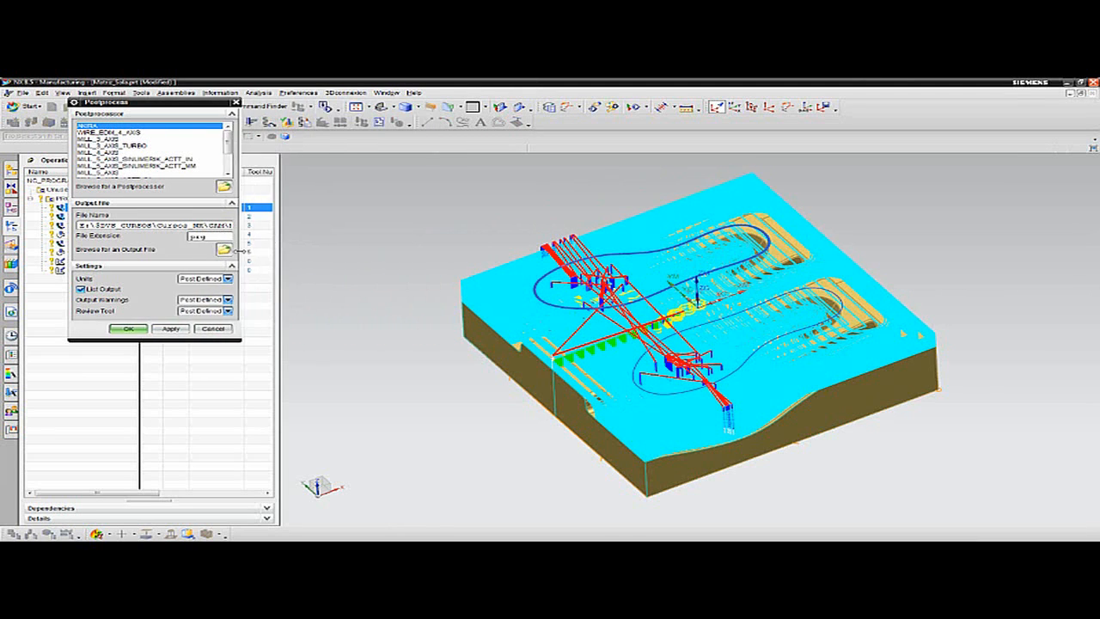
click(131, 329)
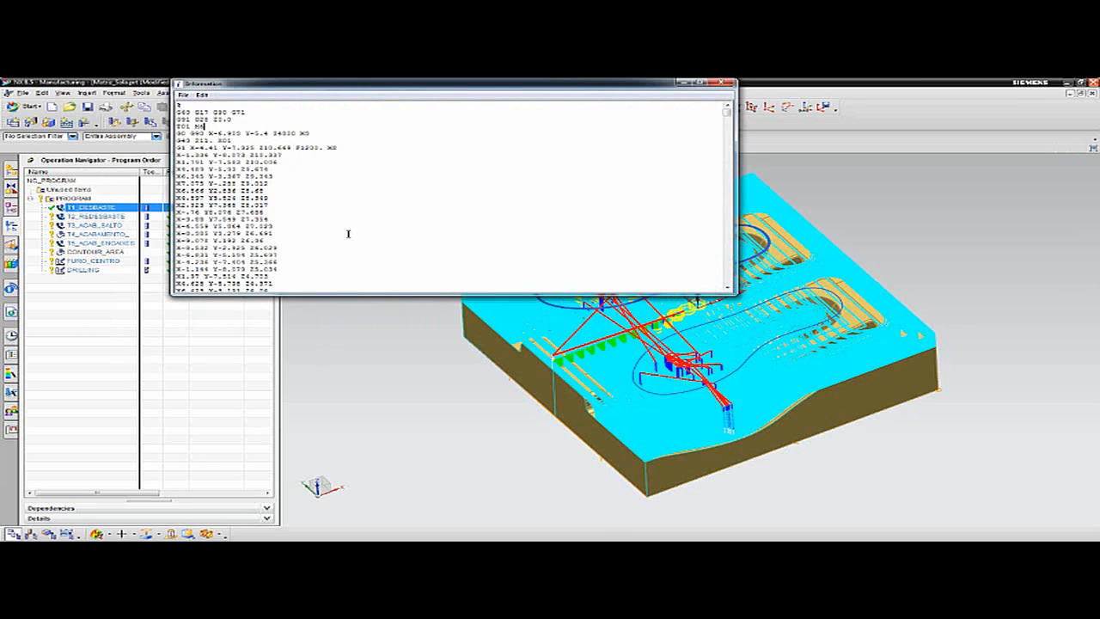
Insert a parenthesised tool diameter comment for the 32 mm tool below the T01 M6 line of the listing, and close the listing
key(Return)
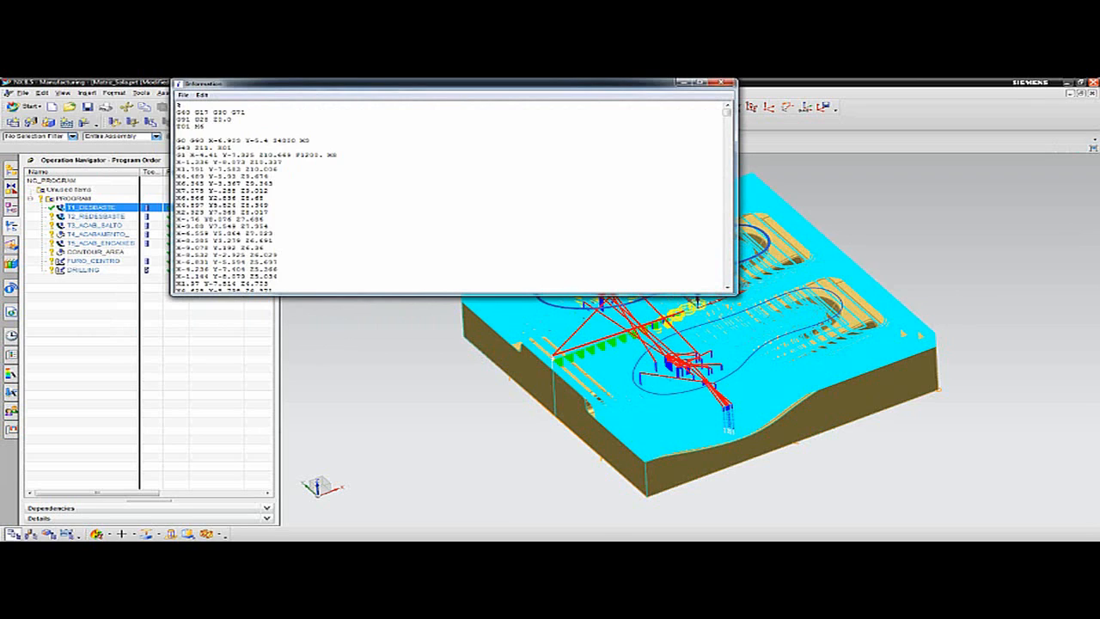
text(Dwellr)
key(BackSpace)
key(BackSpace)
key(BackSpace)
key(BackSpace)
text(eter:de ferramenta: 32Ø()
key(shift+Down)
key(Up)
key(shift+Right)
text(/)
key(shift+Left)
text(()
click(344, 134)
text())
click(721, 84)
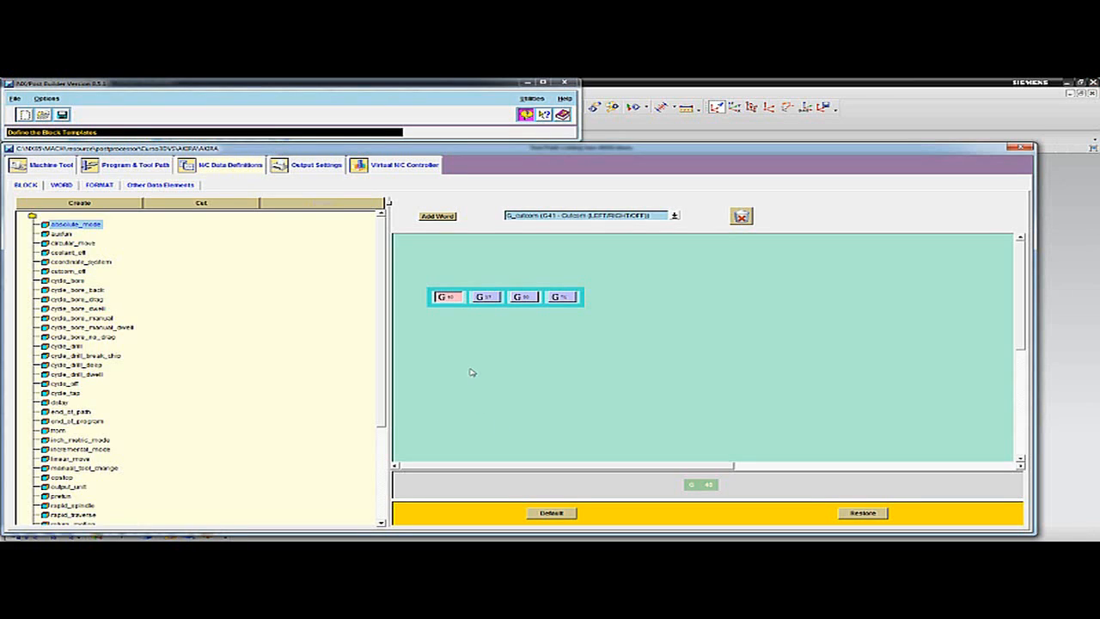
Review the circular_move block template, the Digit_2 format and the G_cutcom word in the N/C data definitions
click(73, 243)
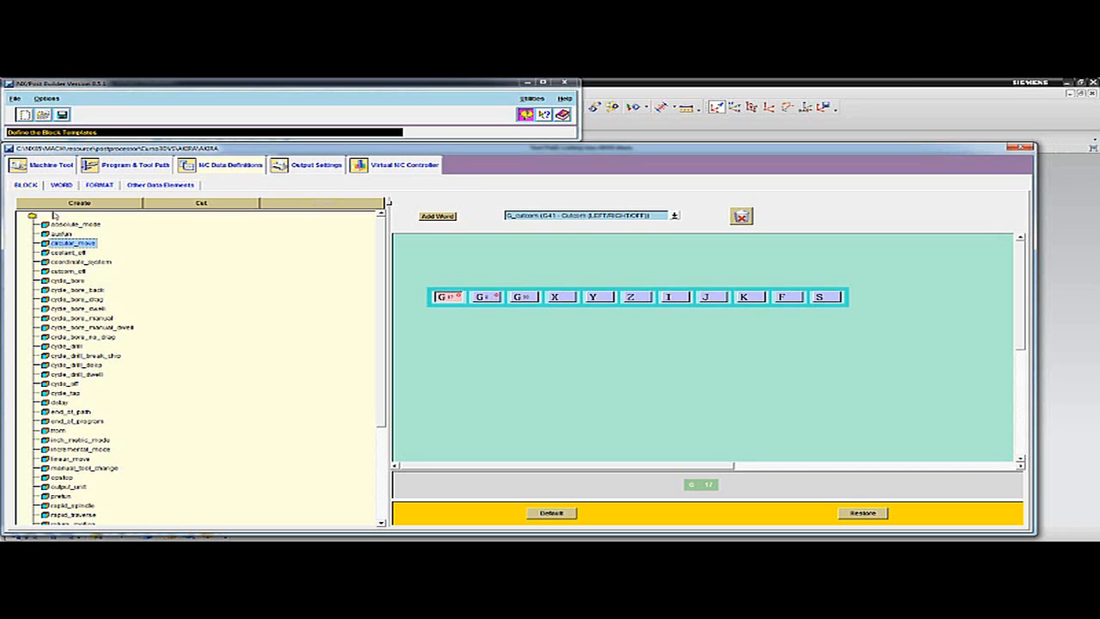
click(99, 185)
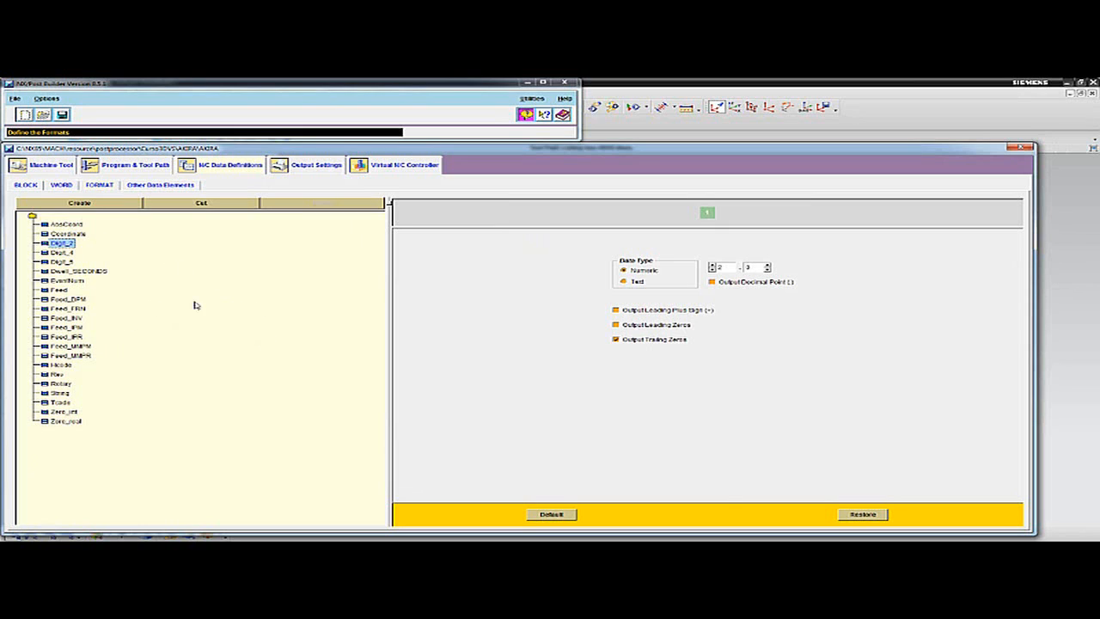
click(61, 186)
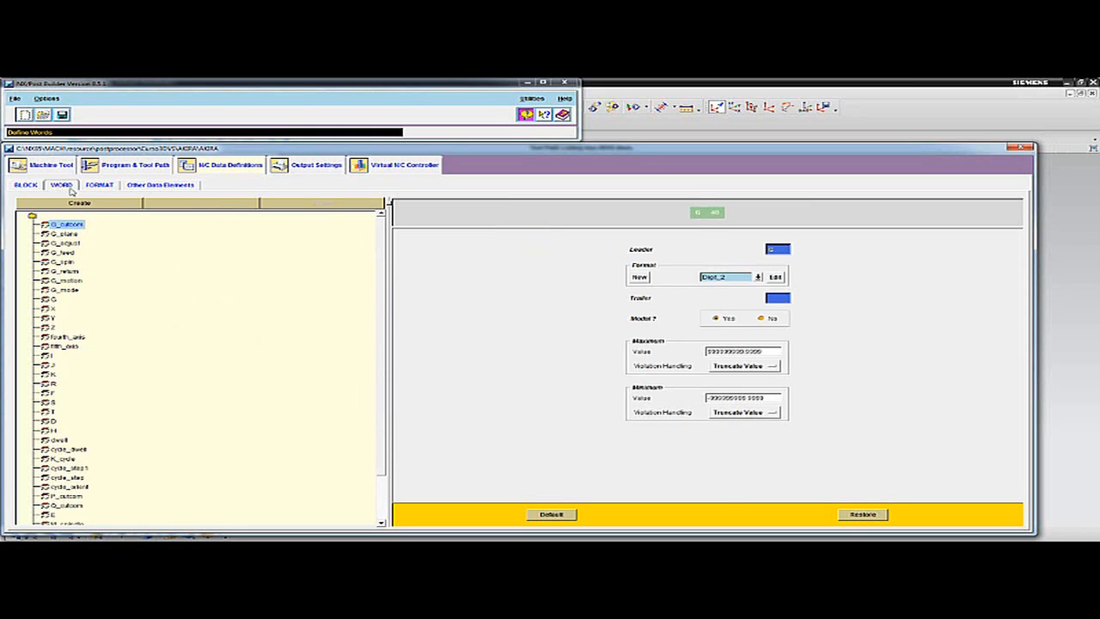
Create a new format from Digit_2 and rename it Digits_2_AKIRA
click(100, 185)
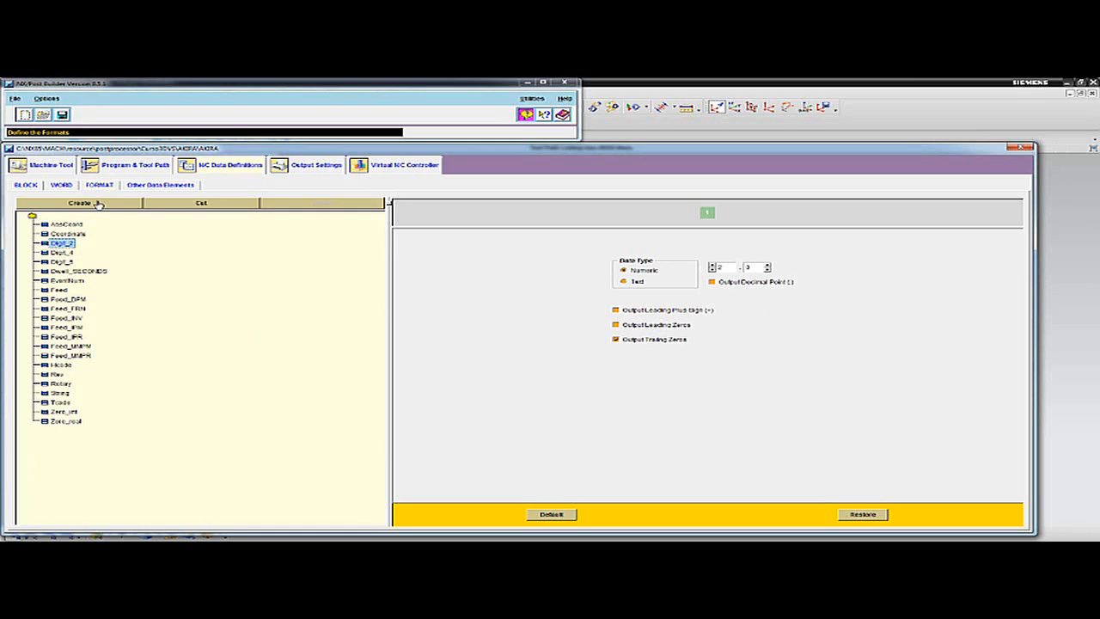
right_click(64, 245)
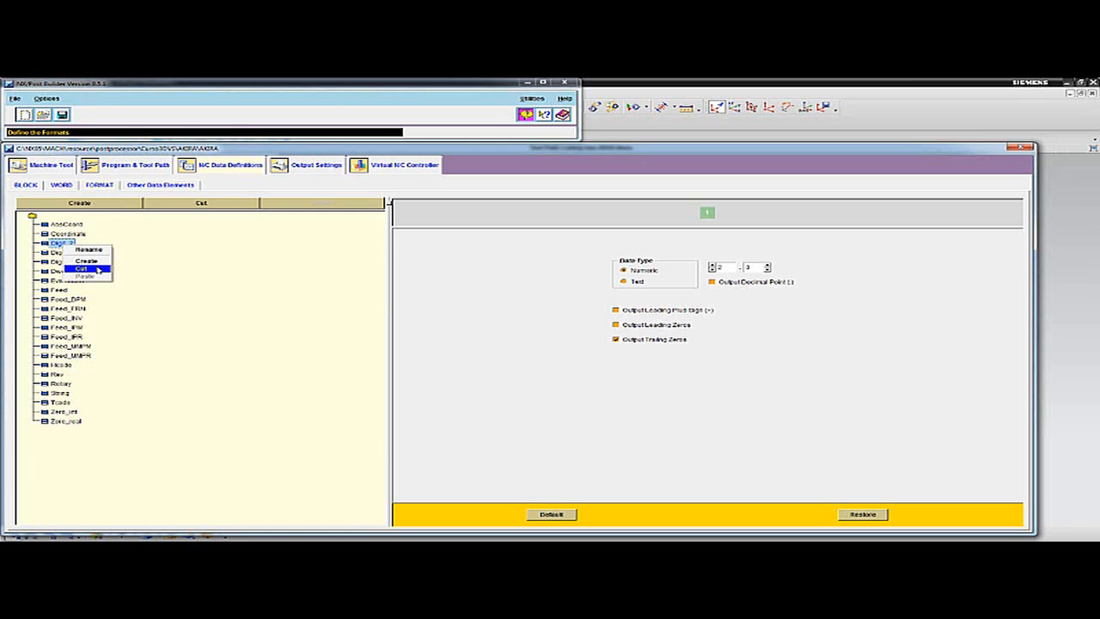
click(93, 261)
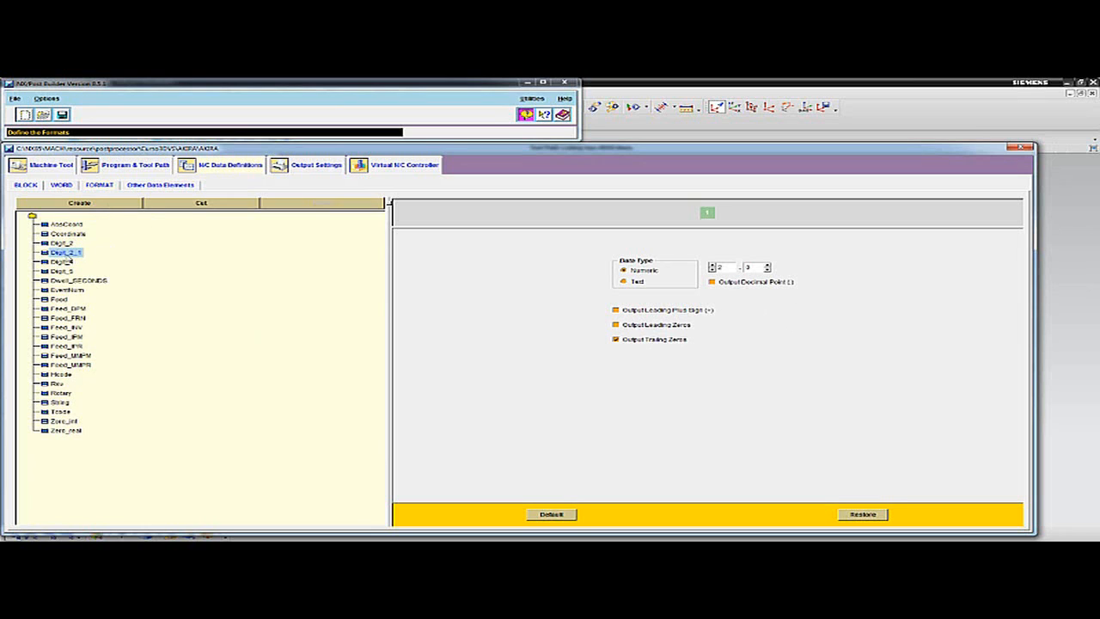
click(77, 254)
drag(92, 255, 66, 254)
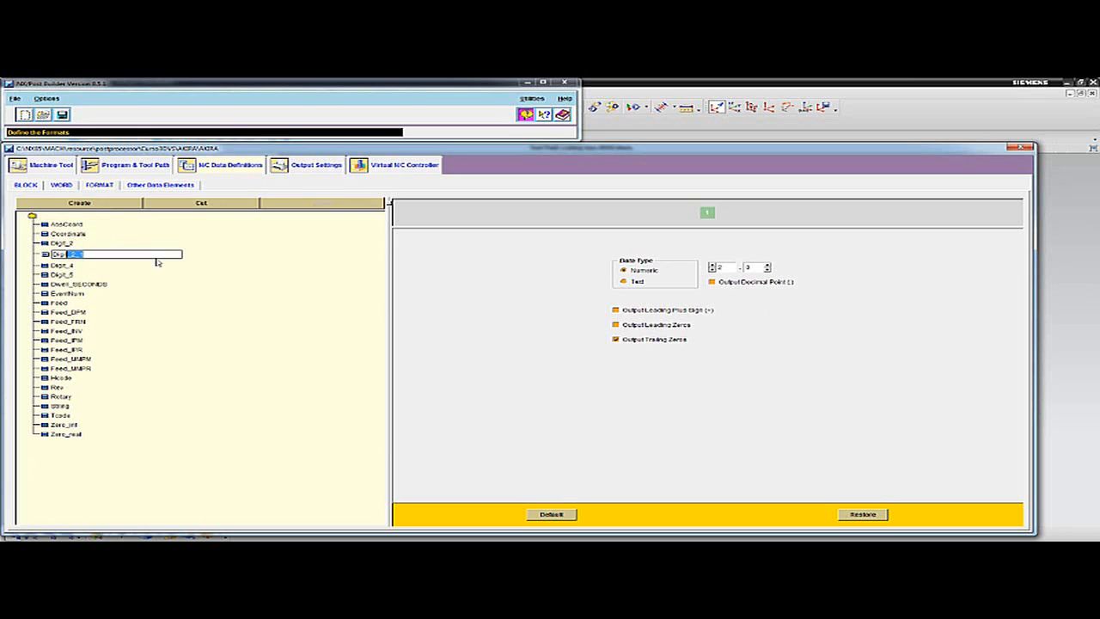
key(BackSpace)
text(_3)
text(_Ax)
text(IRA)
key(Return)
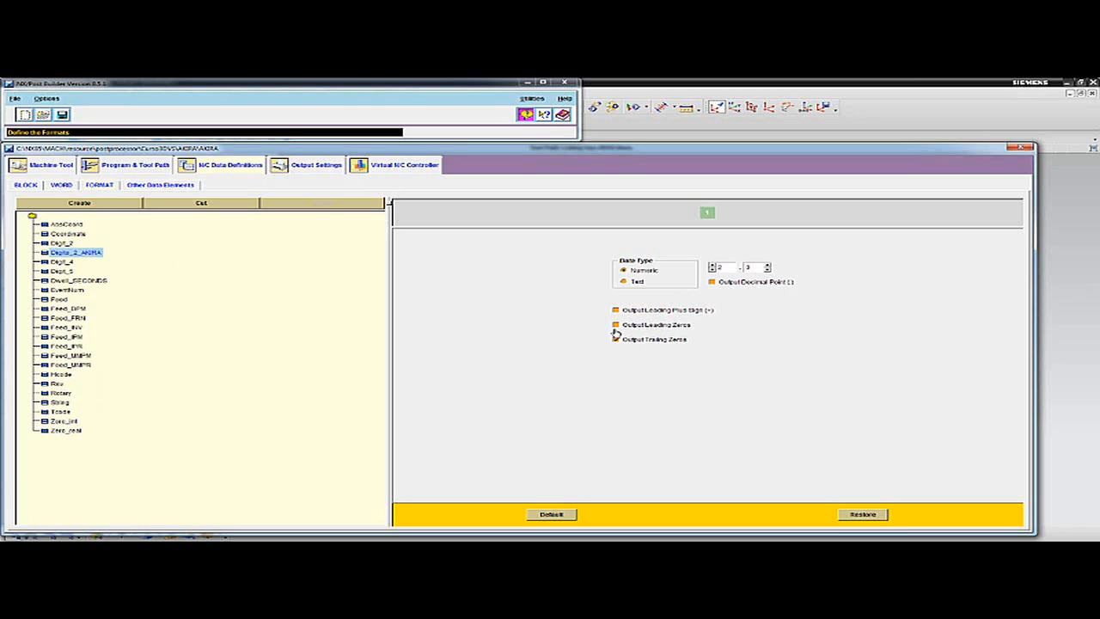
click(100, 253)
Inspect the G_cutcom word's format in the G40 G17 G90 G71 block of the program start sequence, leaving the settings unchanged
click(59, 186)
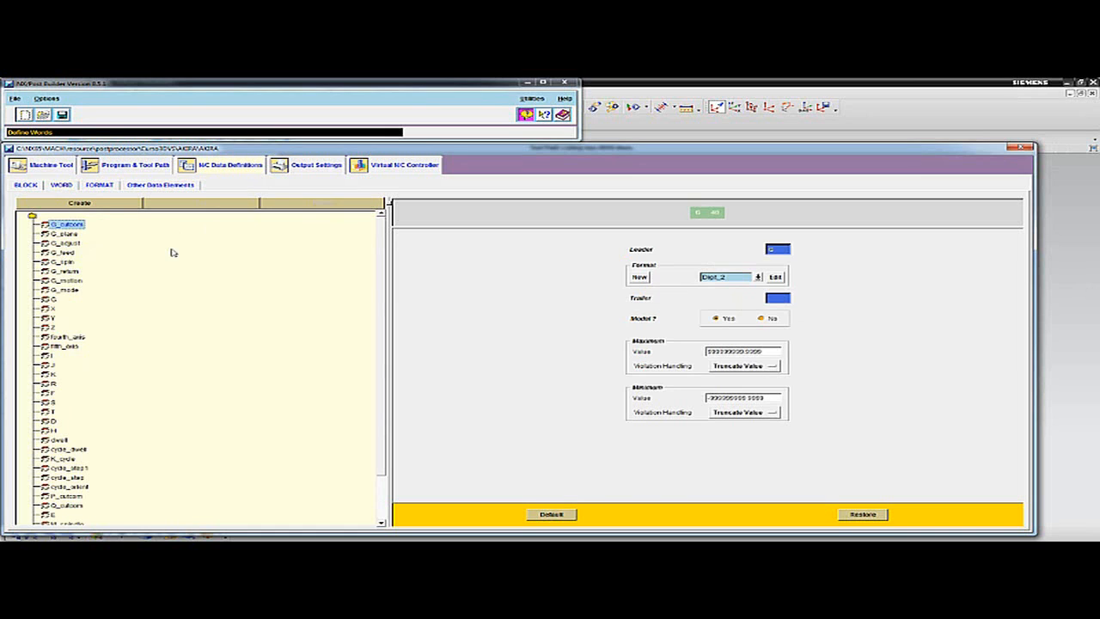
click(28, 186)
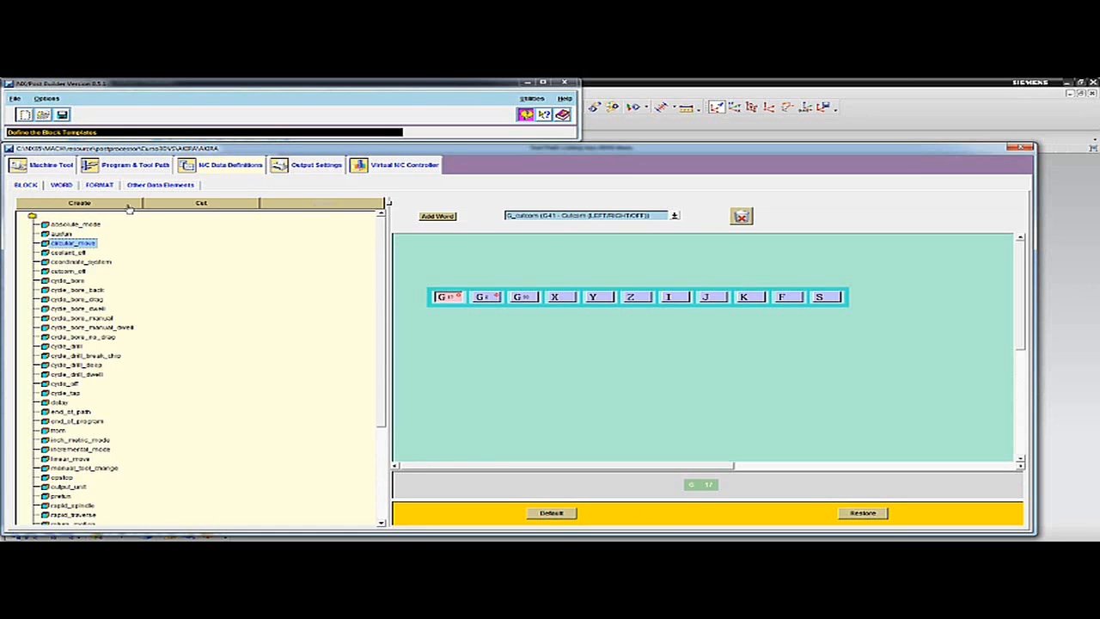
click(123, 167)
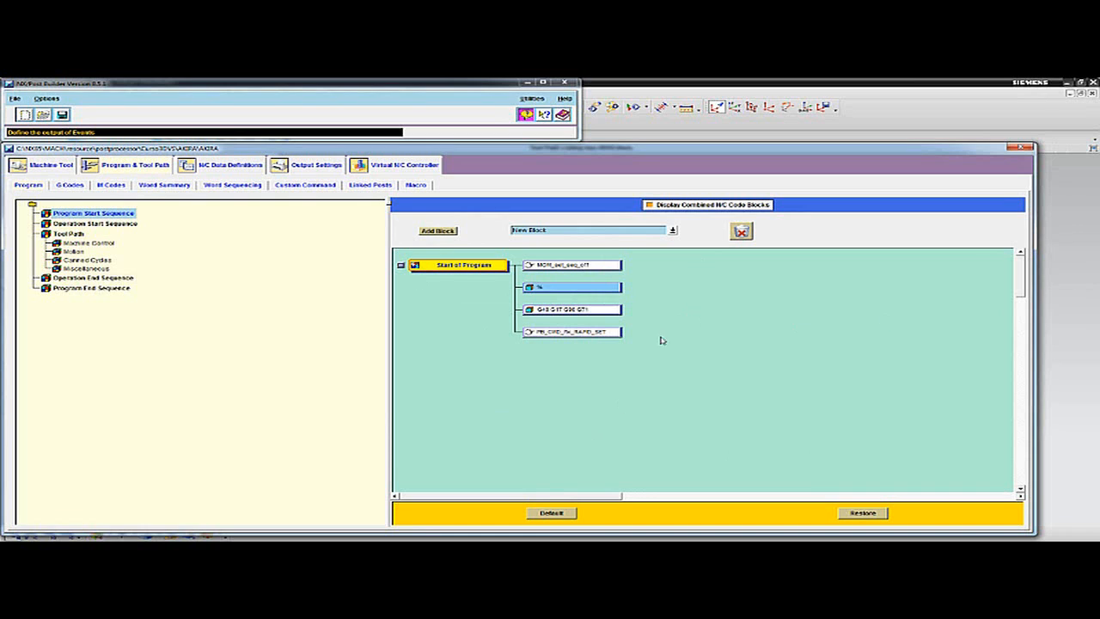
right_click(574, 309)
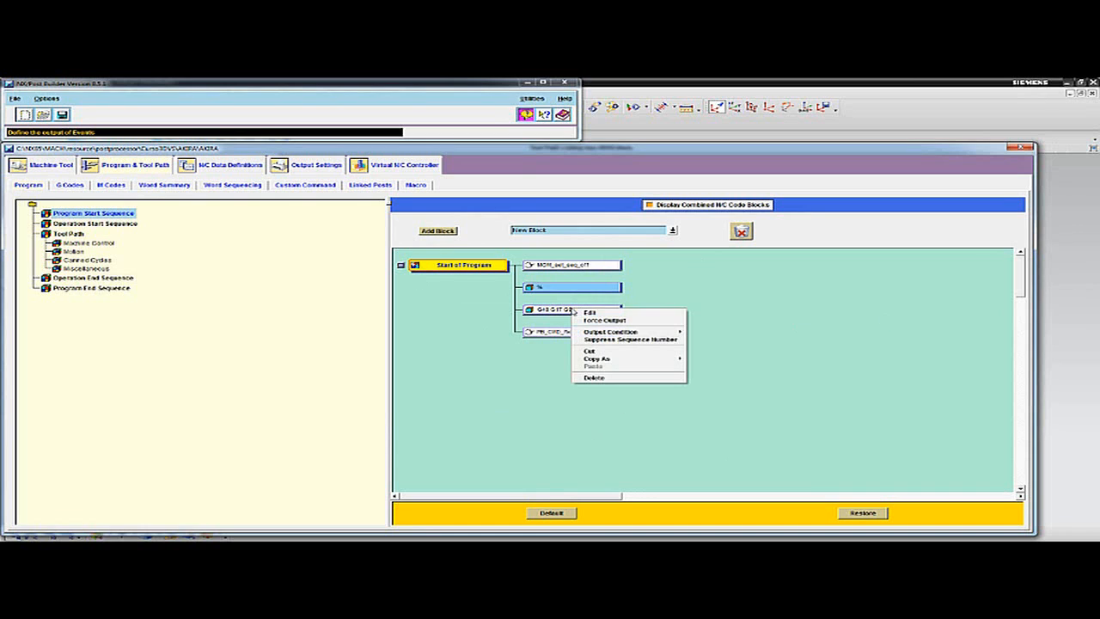
click(593, 313)
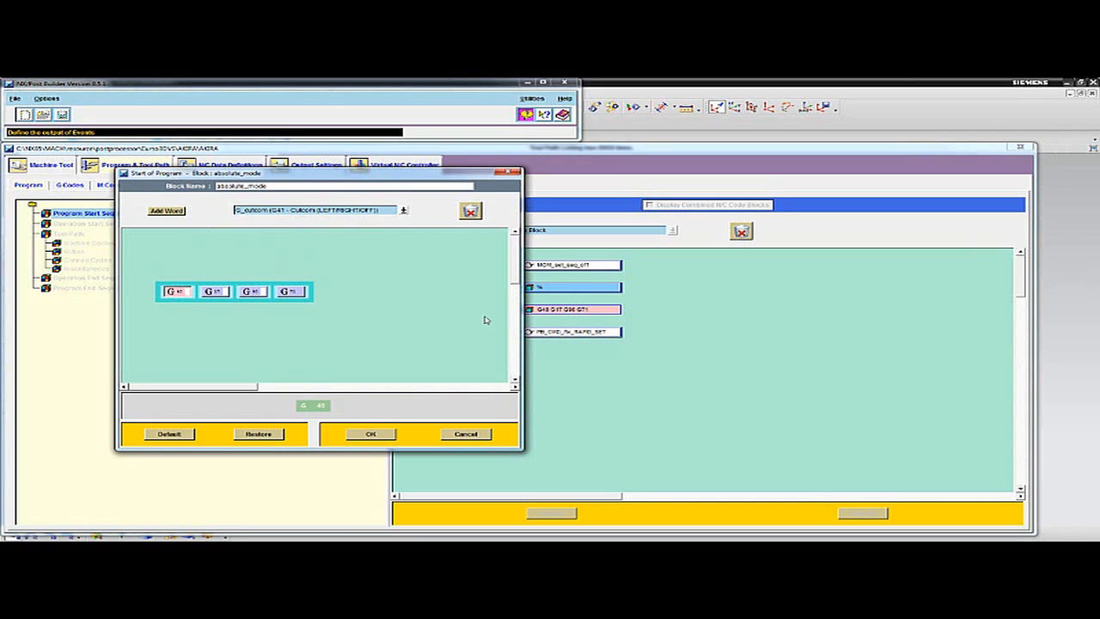
click(698, 303)
click(323, 243)
right_click(174, 293)
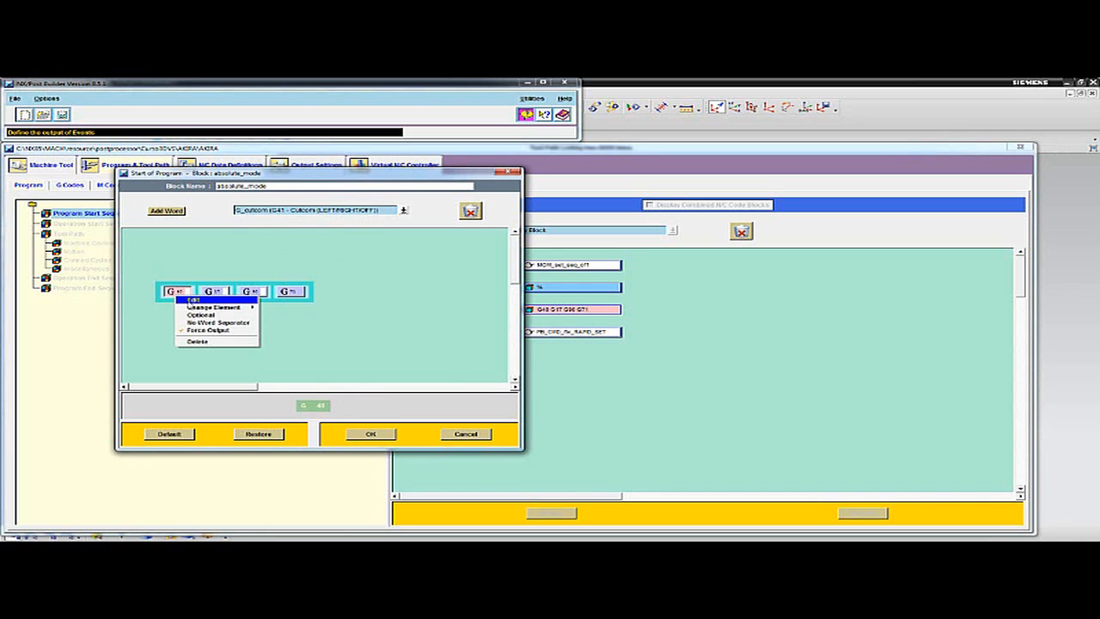
click(194, 299)
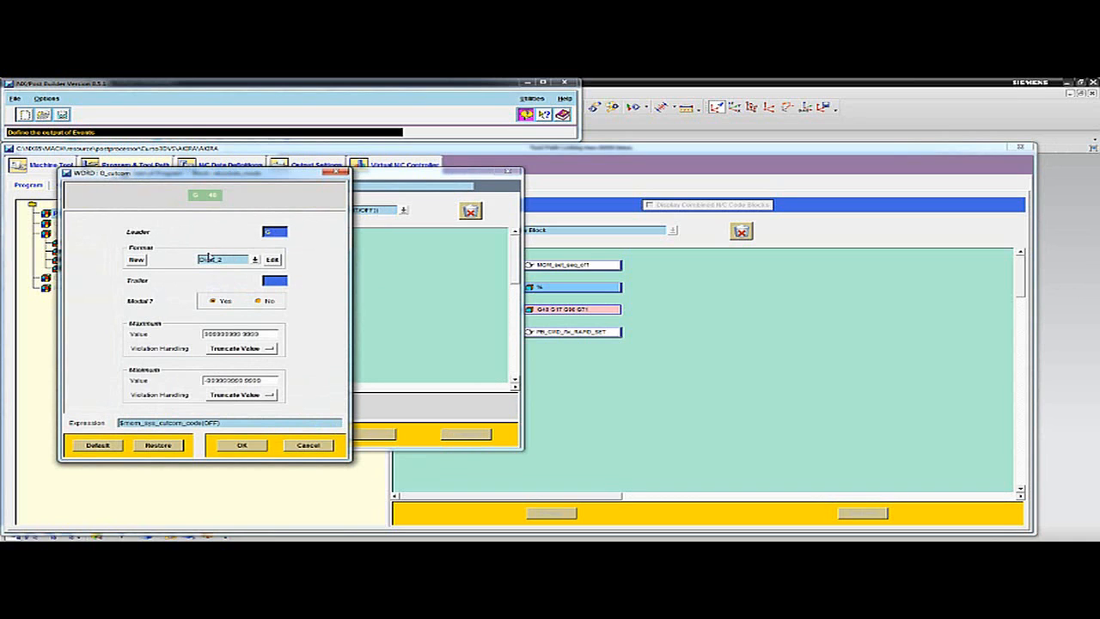
click(307, 445)
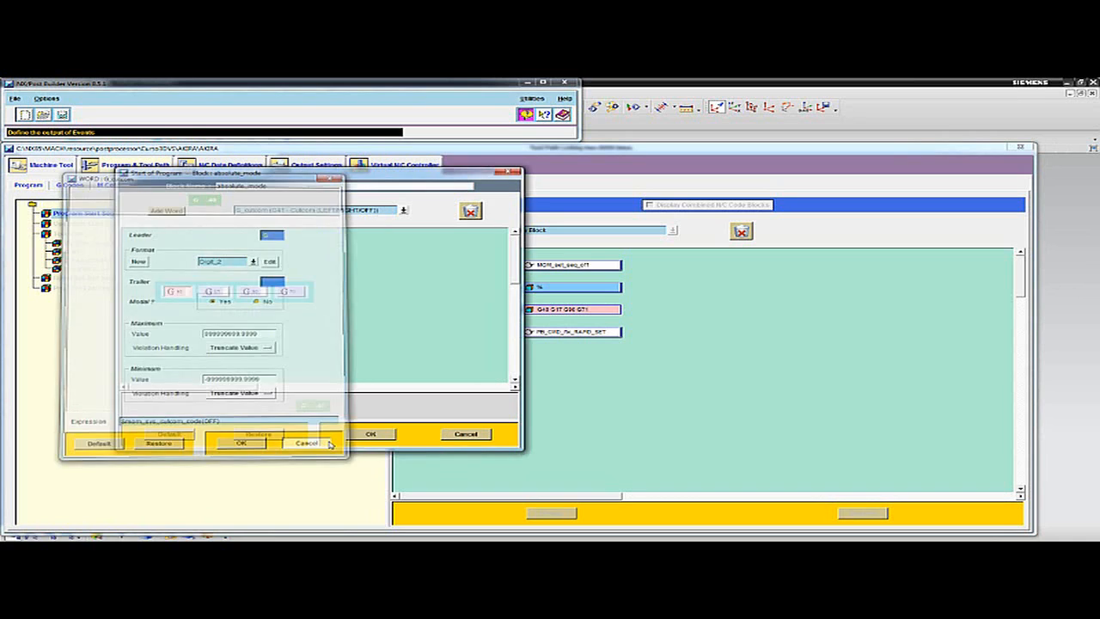
click(466, 434)
Examine the operation start sequence and the machine control events, including the words and M code of Coolant Off
key(Down)
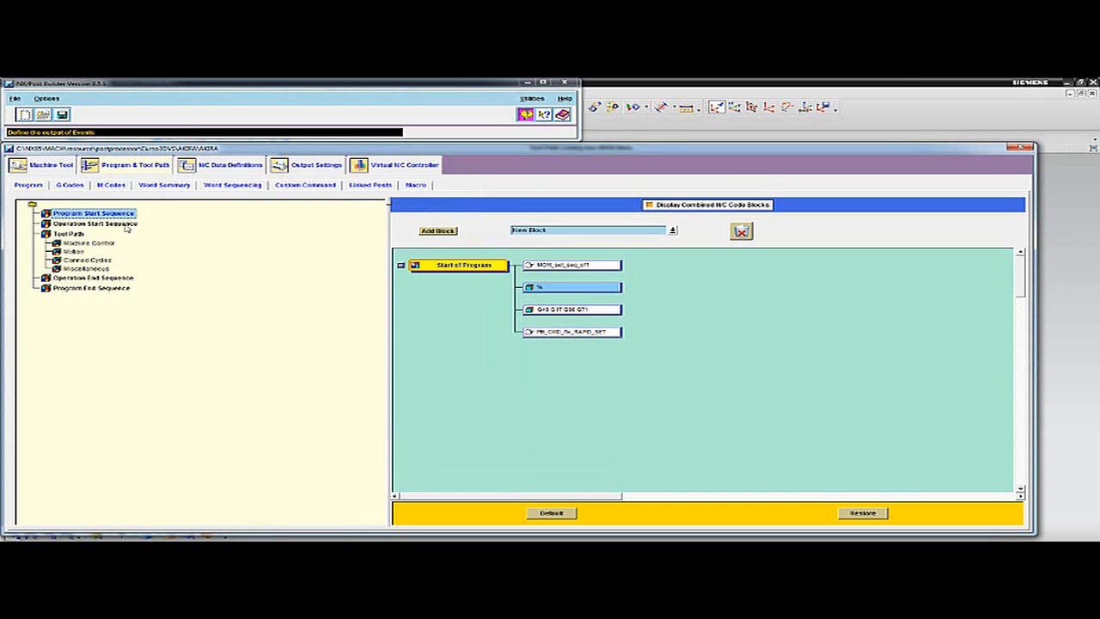
scroll(653, 335, down, 3)
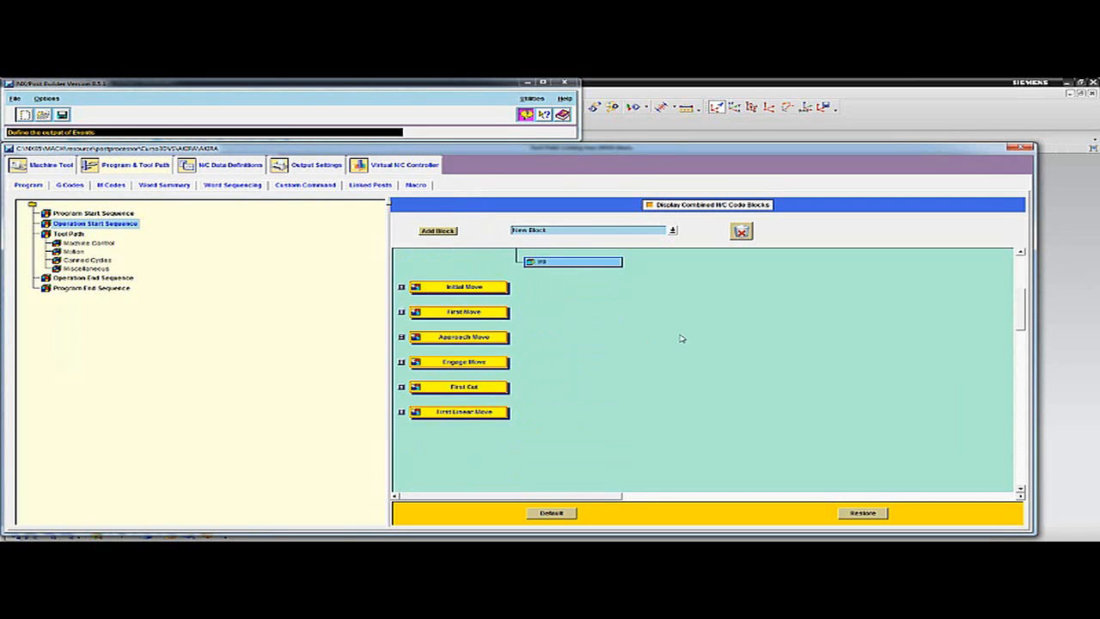
click(83, 242)
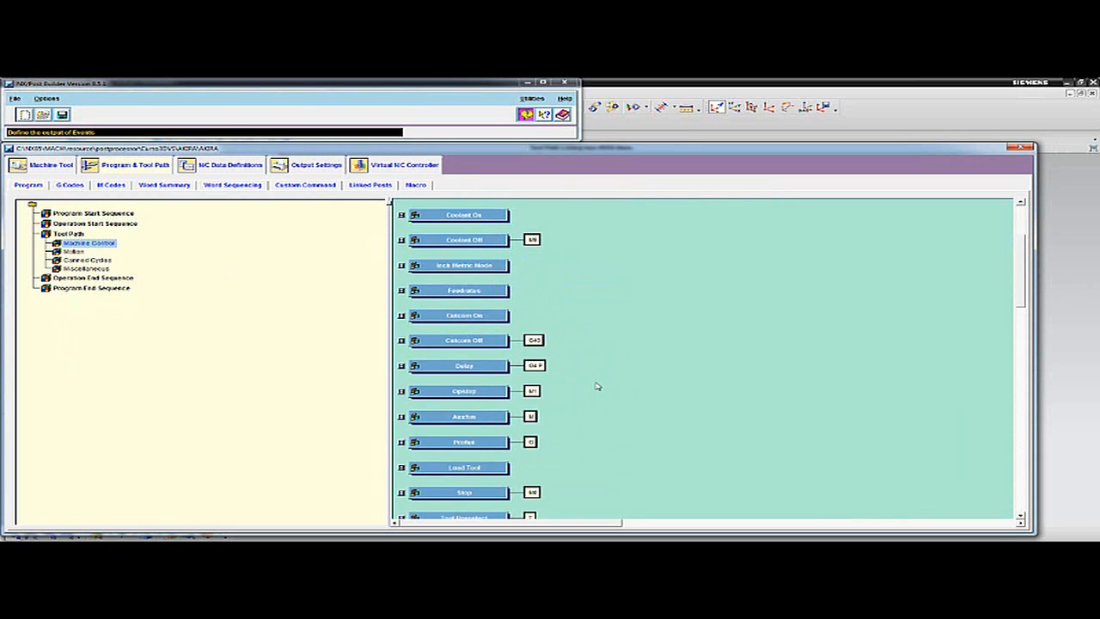
scroll(595, 386, down, 1)
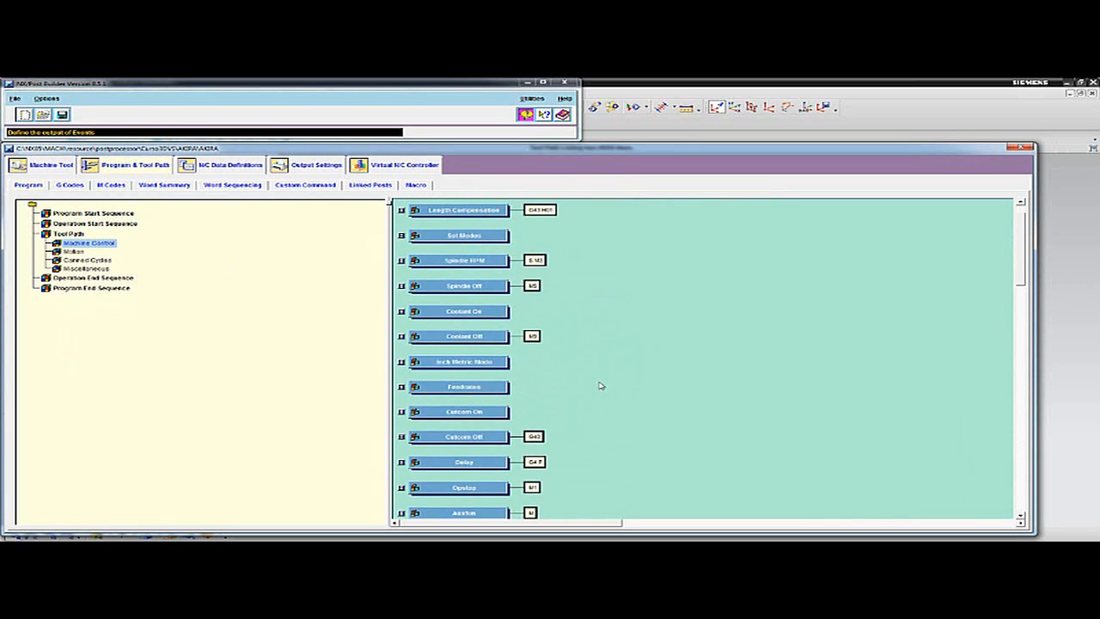
click(466, 339)
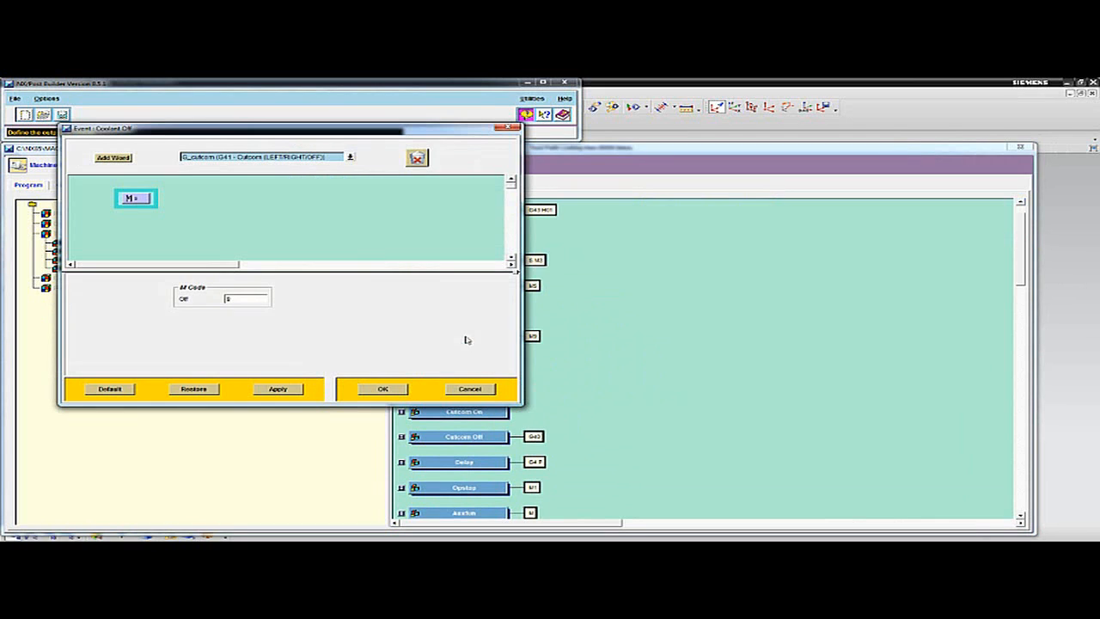
drag(367, 136, 570, 202)
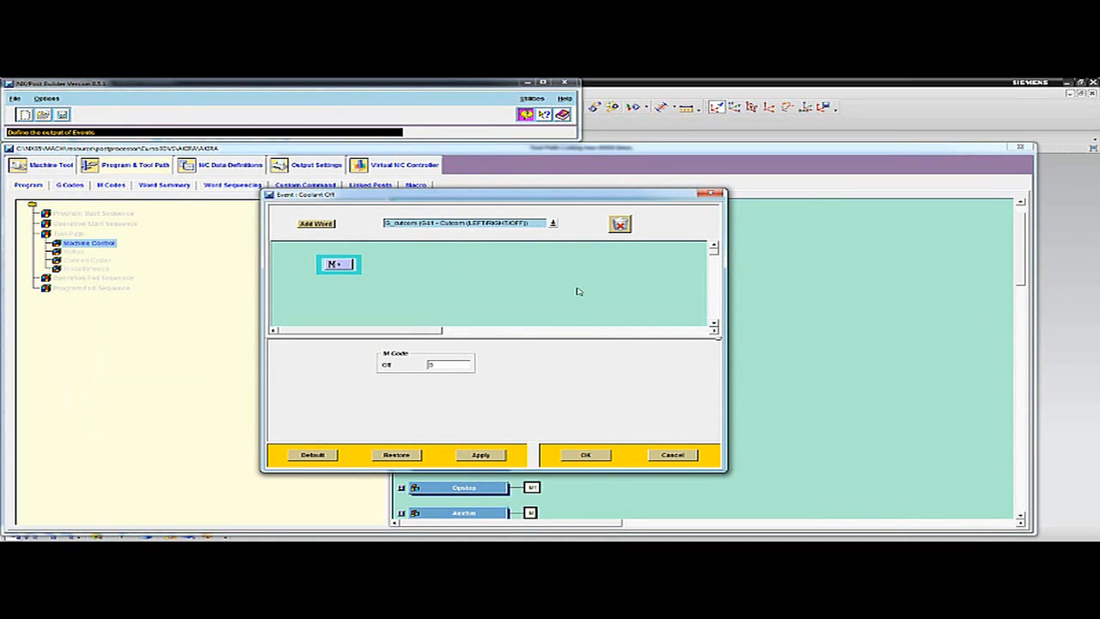
click(673, 456)
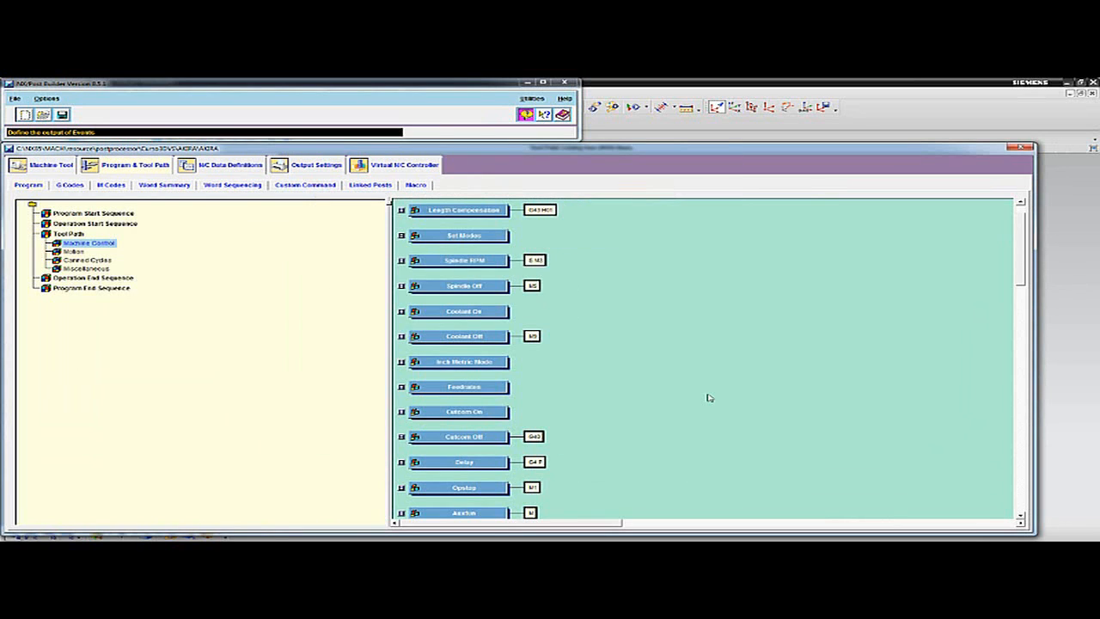
click(464, 336)
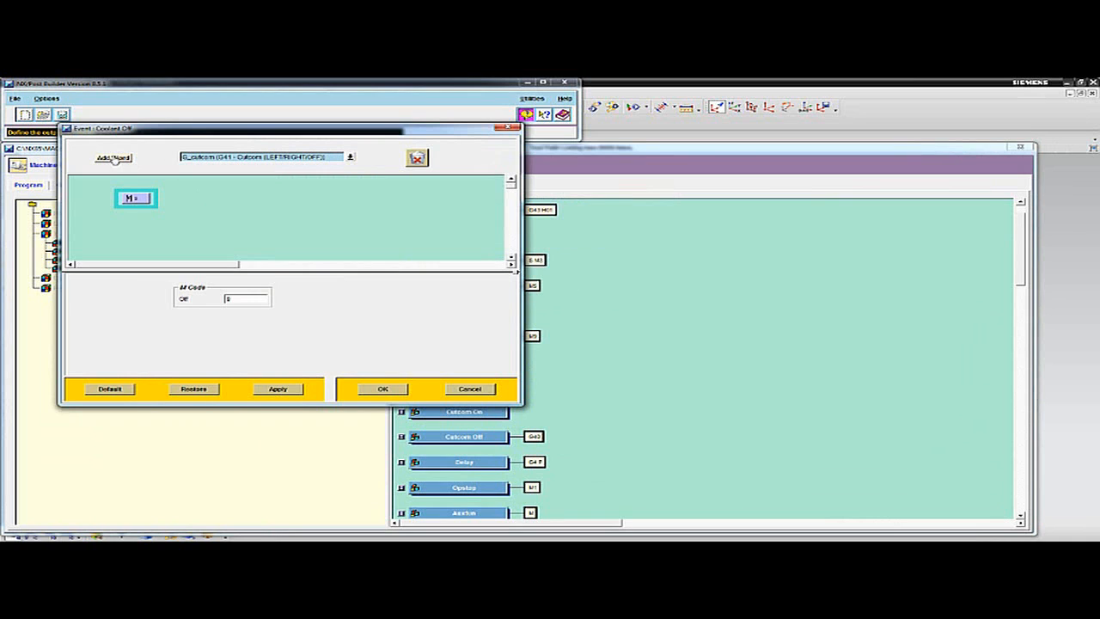
click(481, 391)
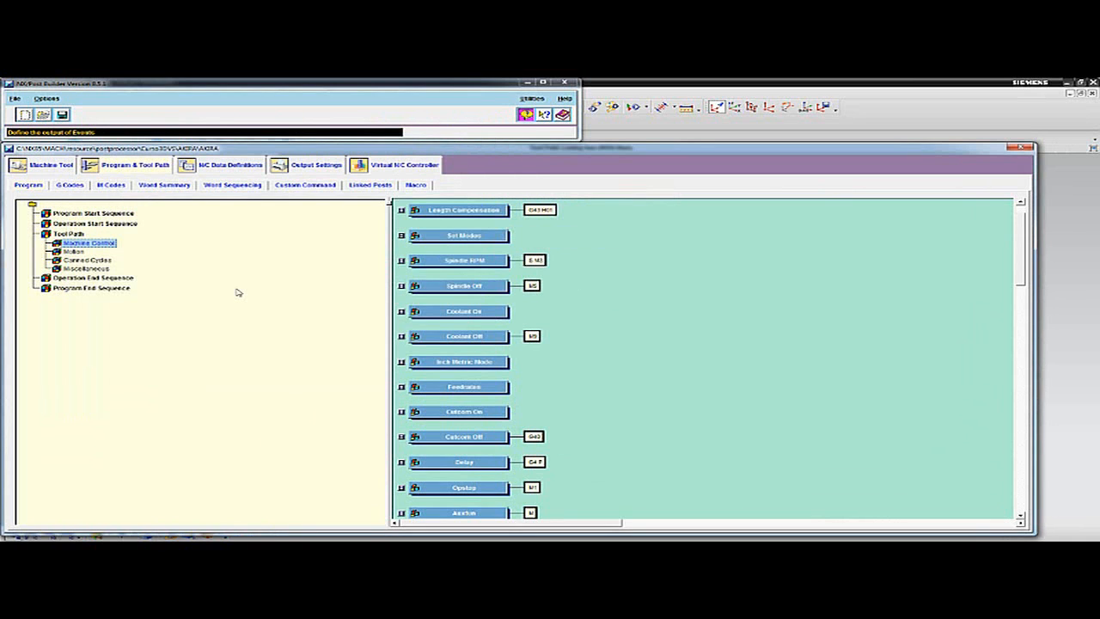
Look through the N/C data definitions again, checking the Digits_2_AKIRA format and the full list of words
click(227, 167)
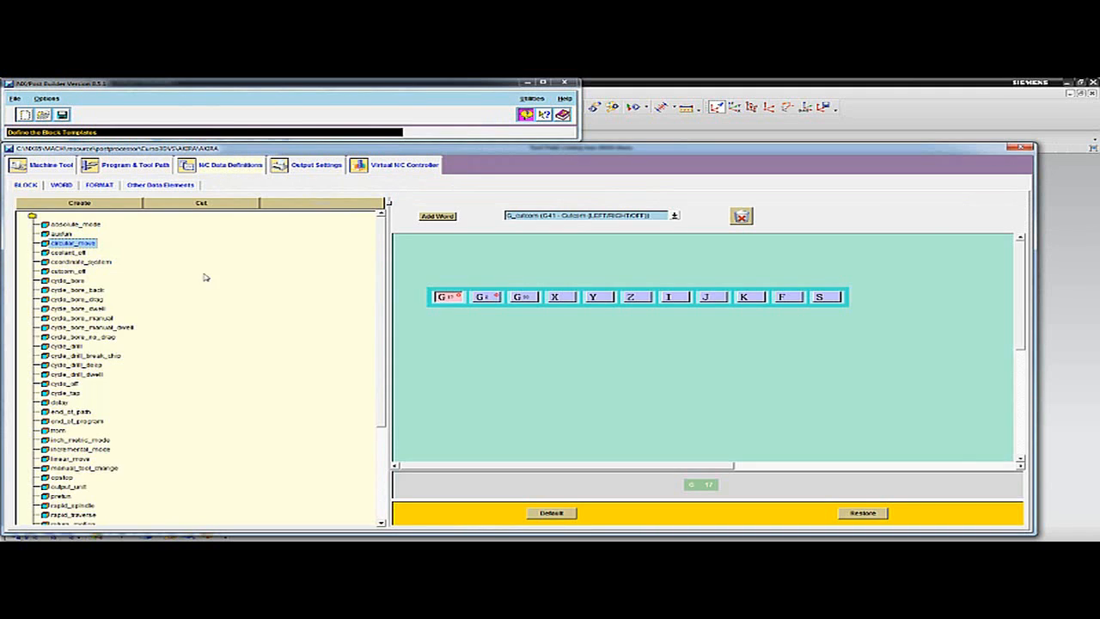
click(99, 185)
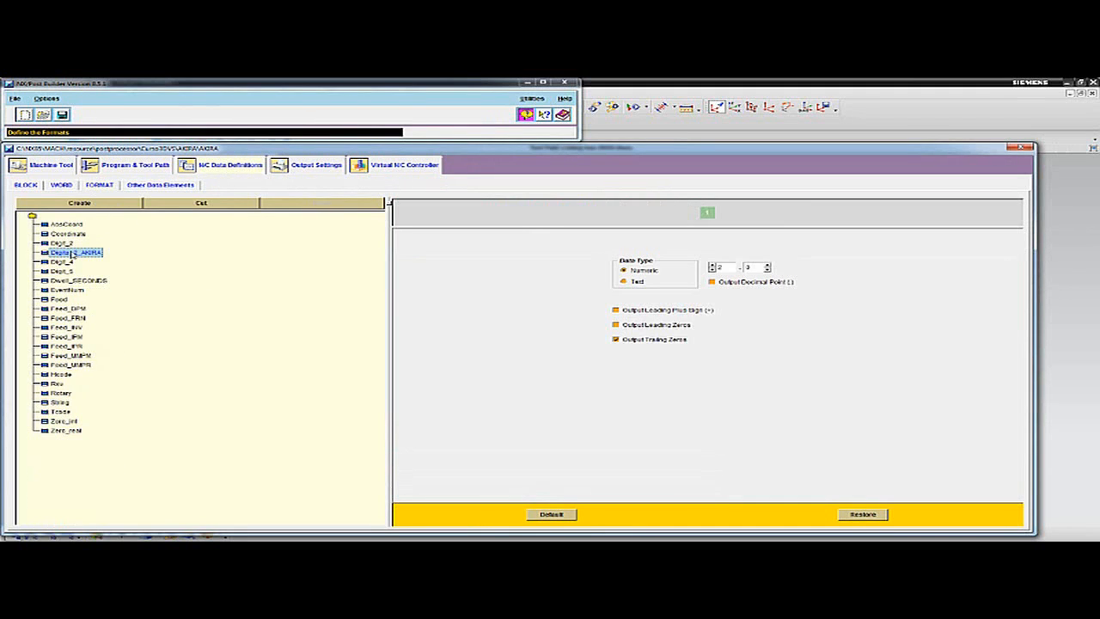
click(61, 186)
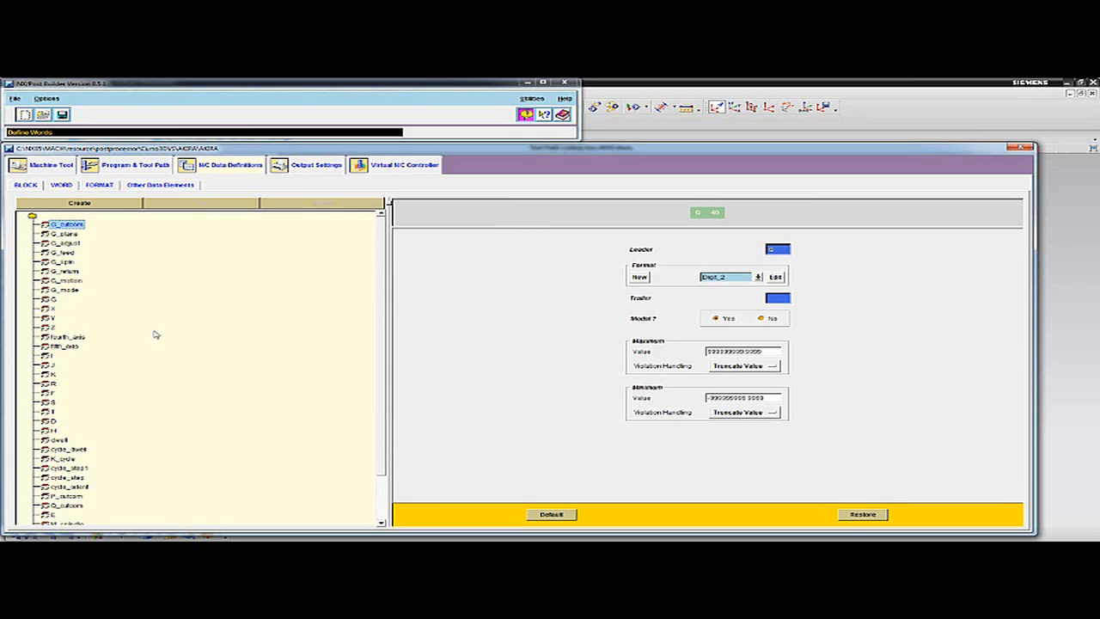
scroll(324, 361, down, 2)
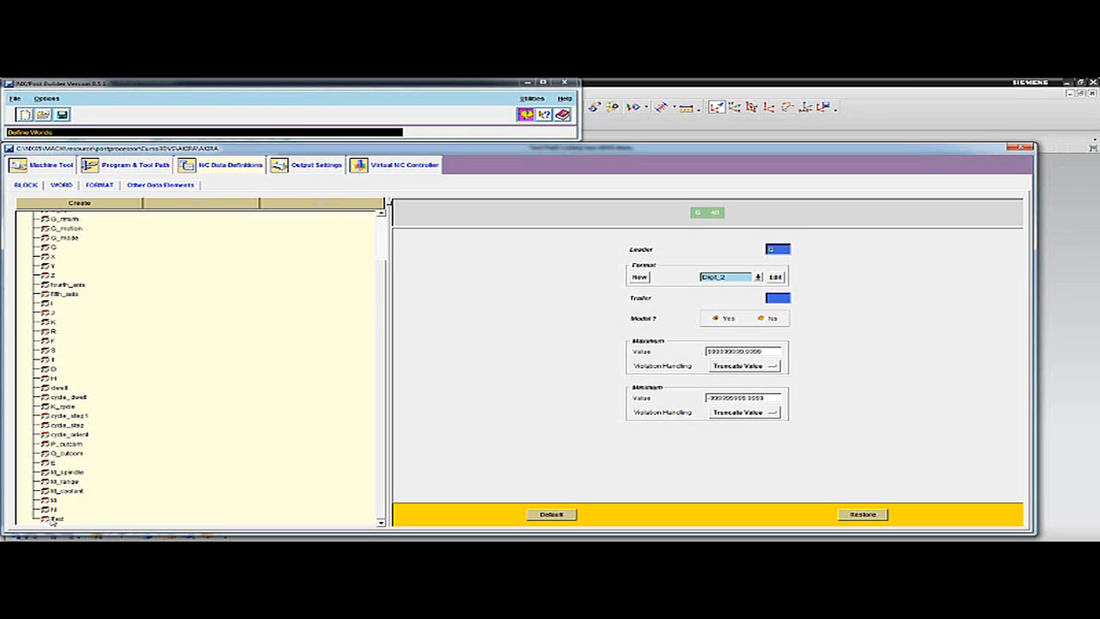
Create a new word from the Text word and rename it DIA_FERRAMENTA
click(55, 520)
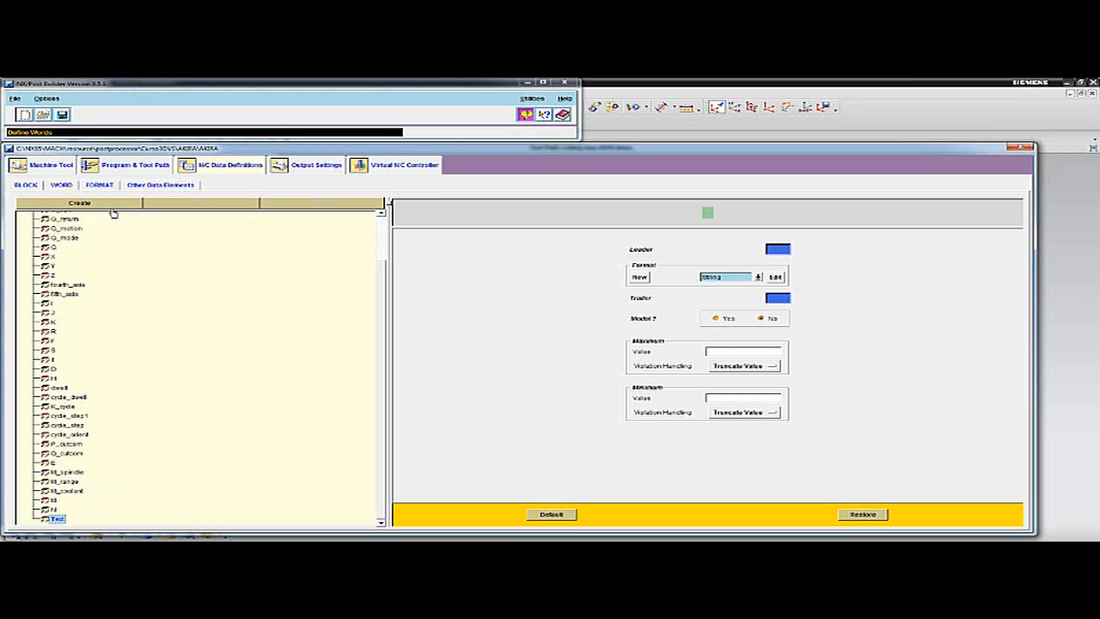
click(87, 204)
drag(383, 482, 378, 514)
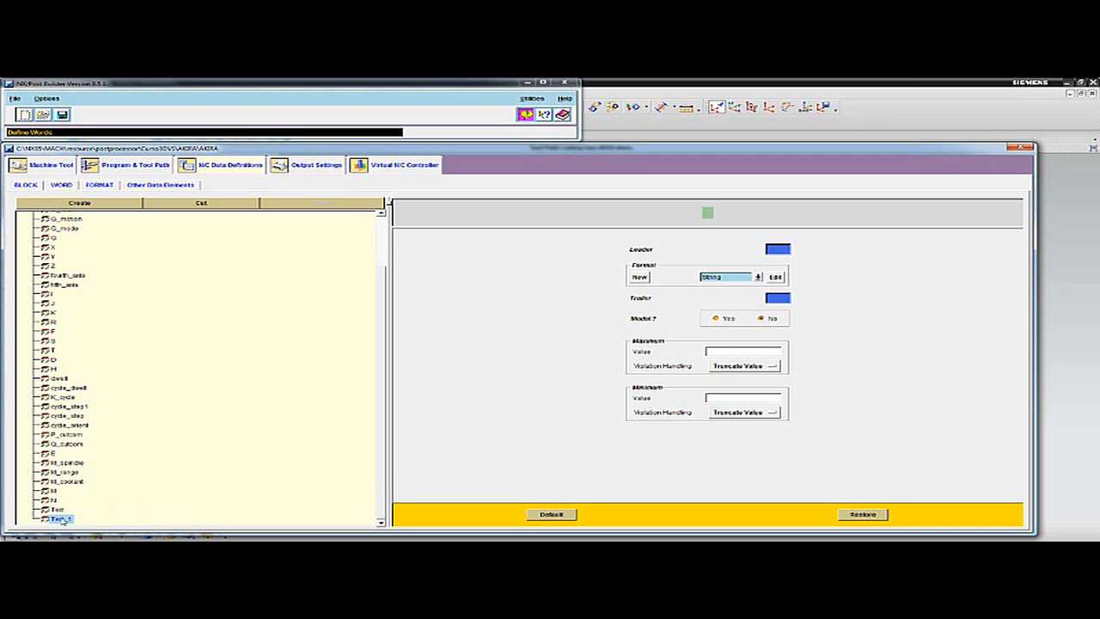
double_click(58, 520)
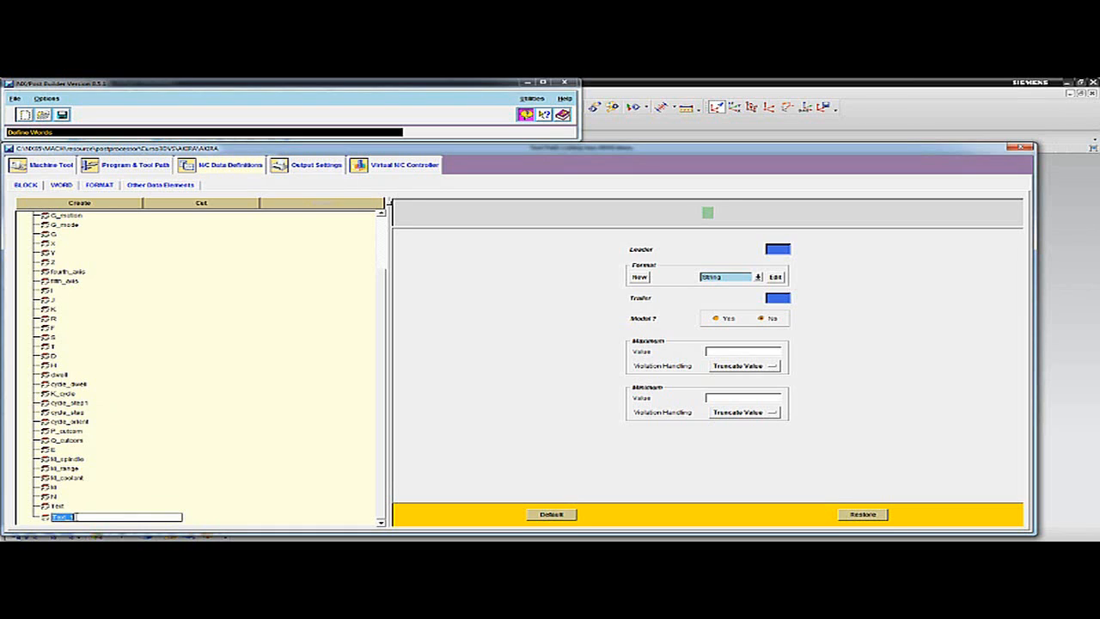
text(DIA_FERRAMENTA)
key(Return)
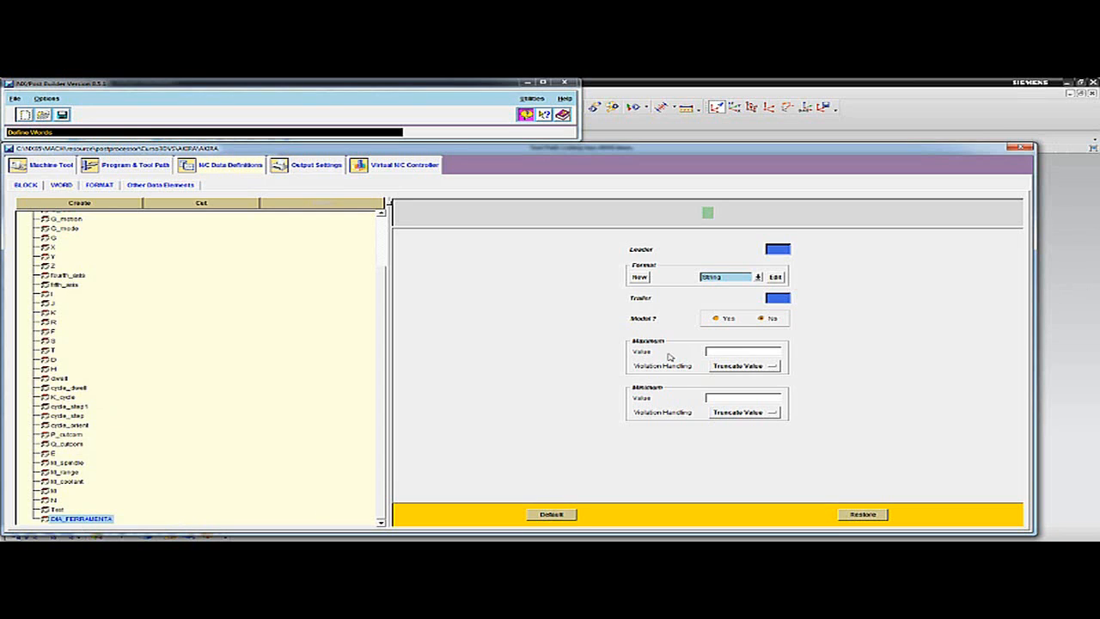
Assign the Digits_2_AKIRA format to the DIA_FERRAMENTA word
click(758, 277)
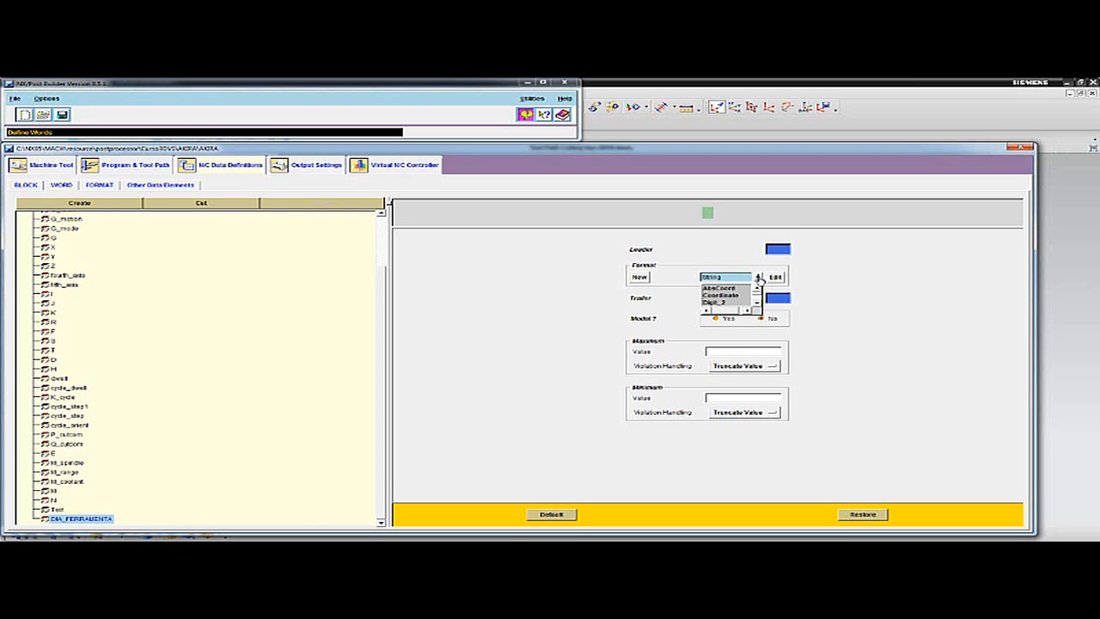
click(757, 304)
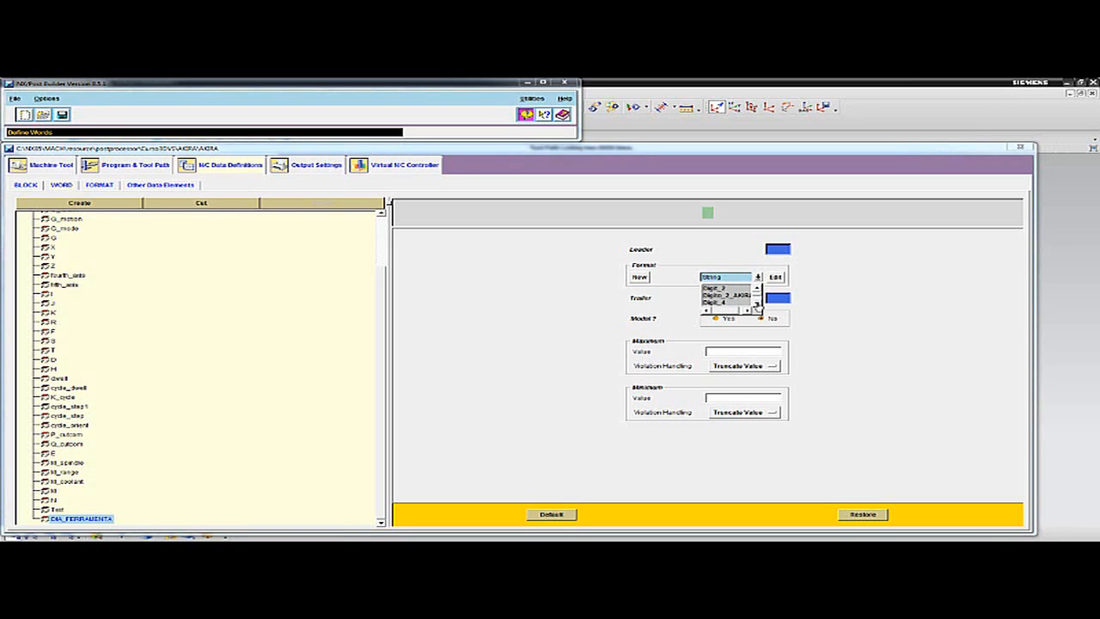
click(729, 296)
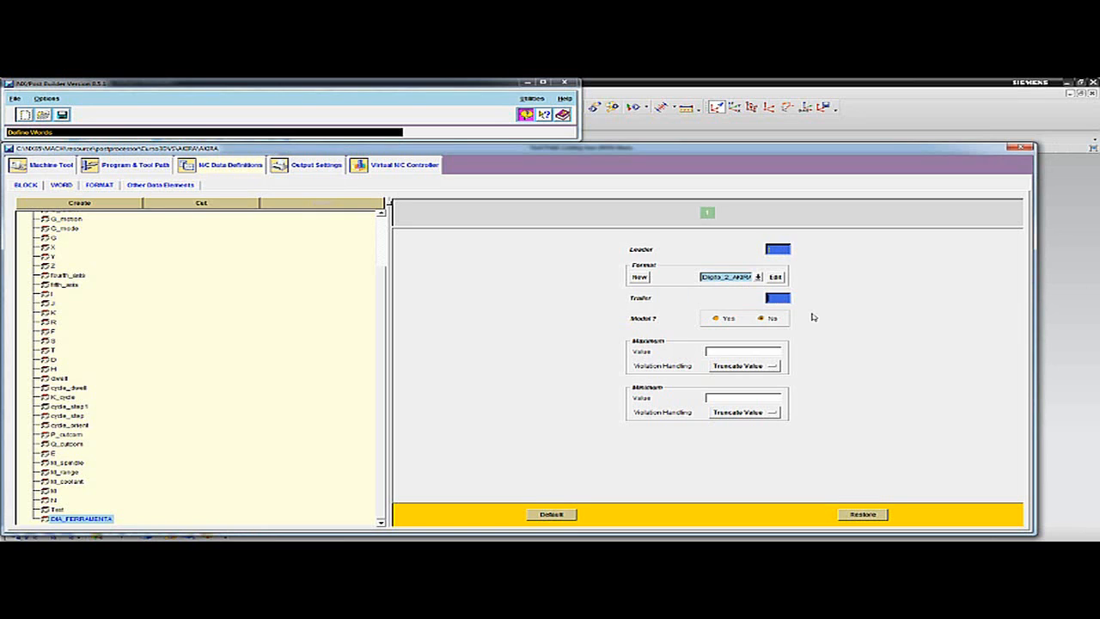
click(764, 349)
Create a new block template from absolute_mode and rename it DIAMETRO_TOOL
click(26, 185)
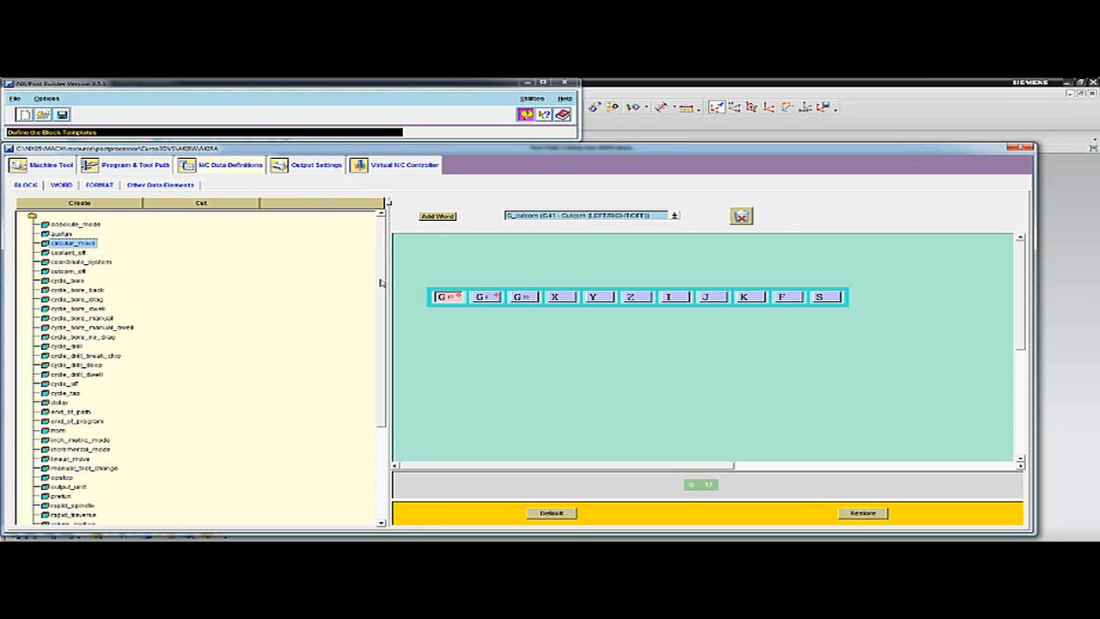
scroll(383, 283, down, 4)
scroll(395, 275, up, 4)
click(76, 225)
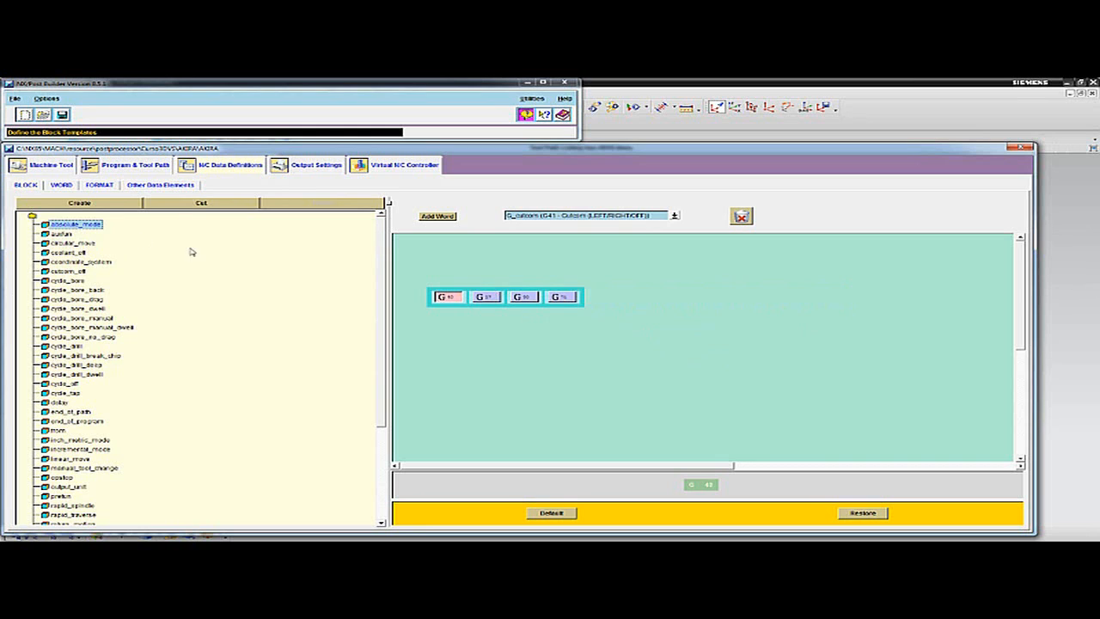
click(104, 204)
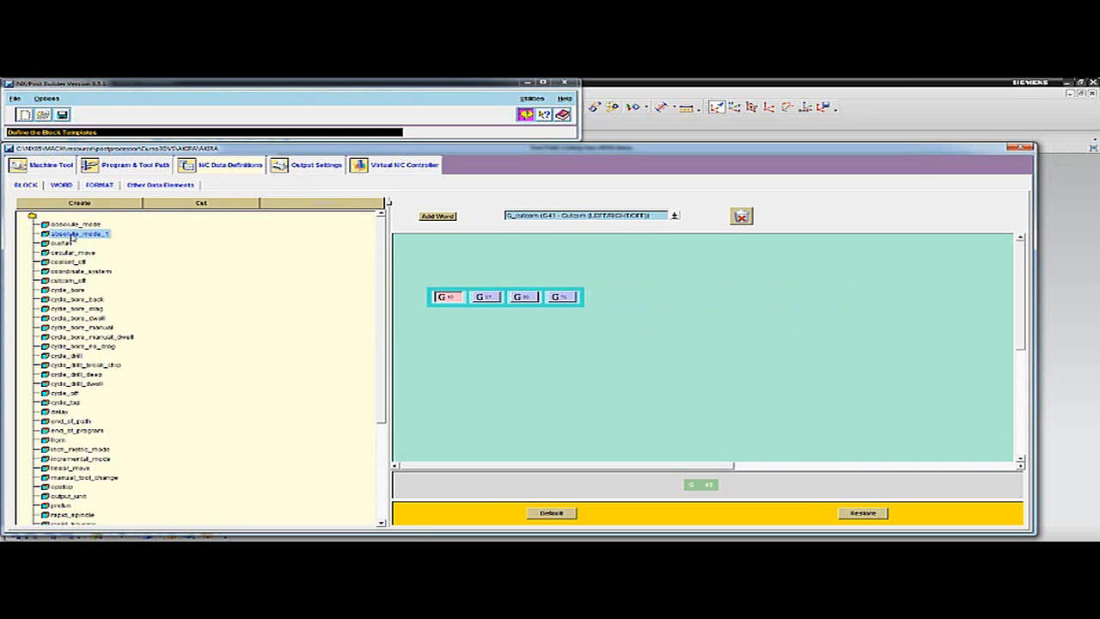
double_click(73, 235)
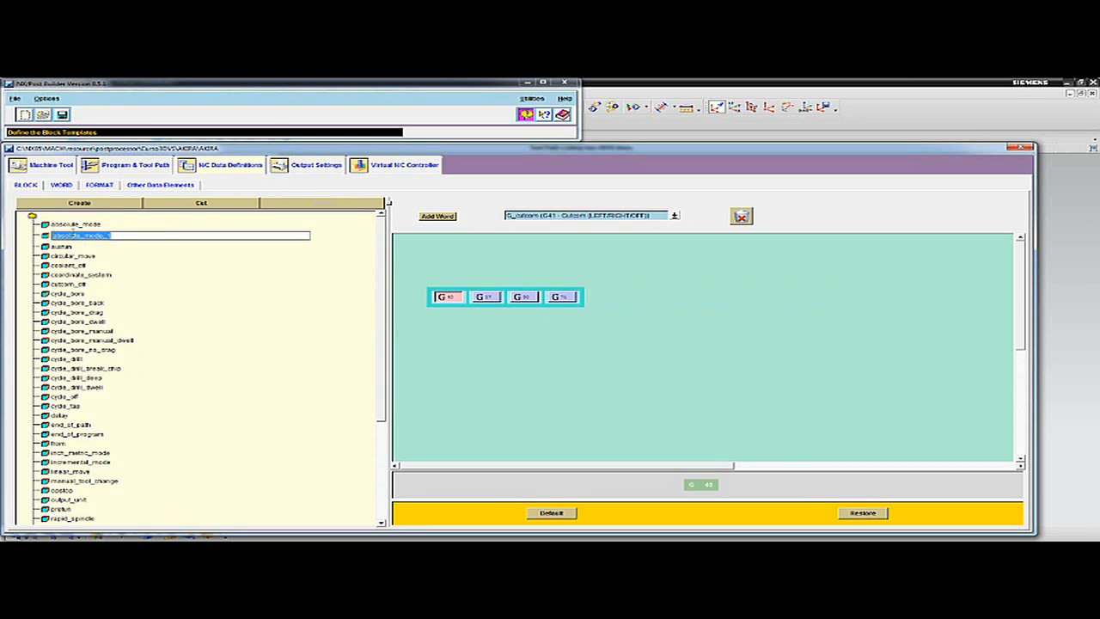
key(BackSpace)
text(DIAMETRO_TOOL)
key(Return)
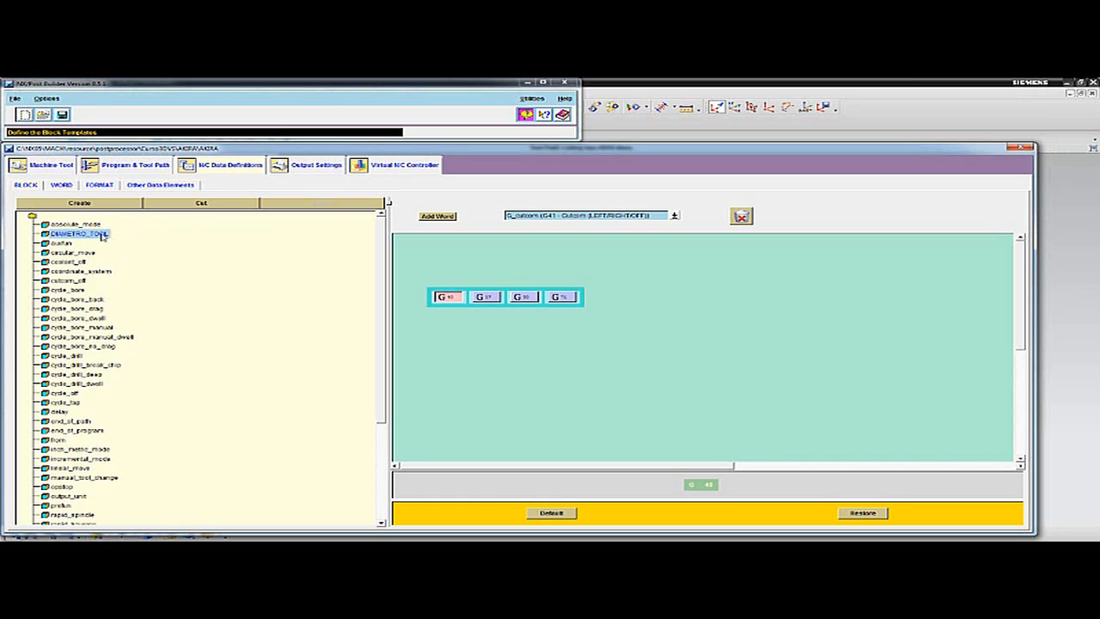
Remove all four inherited G words from the DIAMETRO_TOOL block
drag(563, 297, 737, 227)
drag(525, 297, 741, 225)
drag(487, 297, 741, 222)
drag(451, 297, 744, 217)
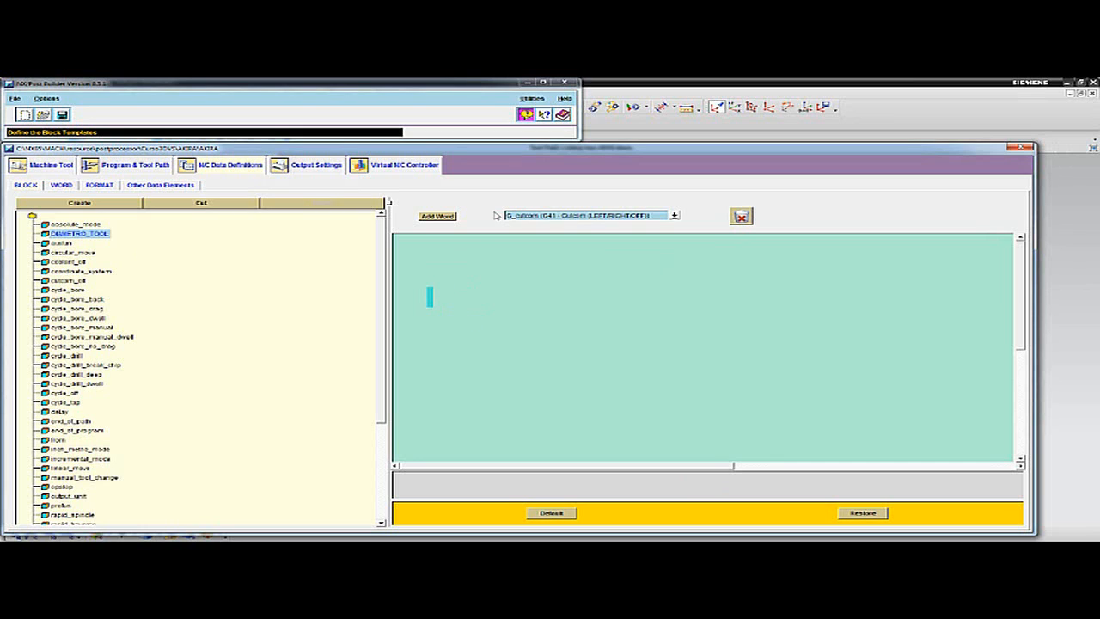
Add the DIA_FERRAMENTA word to the DIAMETRO_TOOL block with the expression $mom_tool_diameter
click(674, 215)
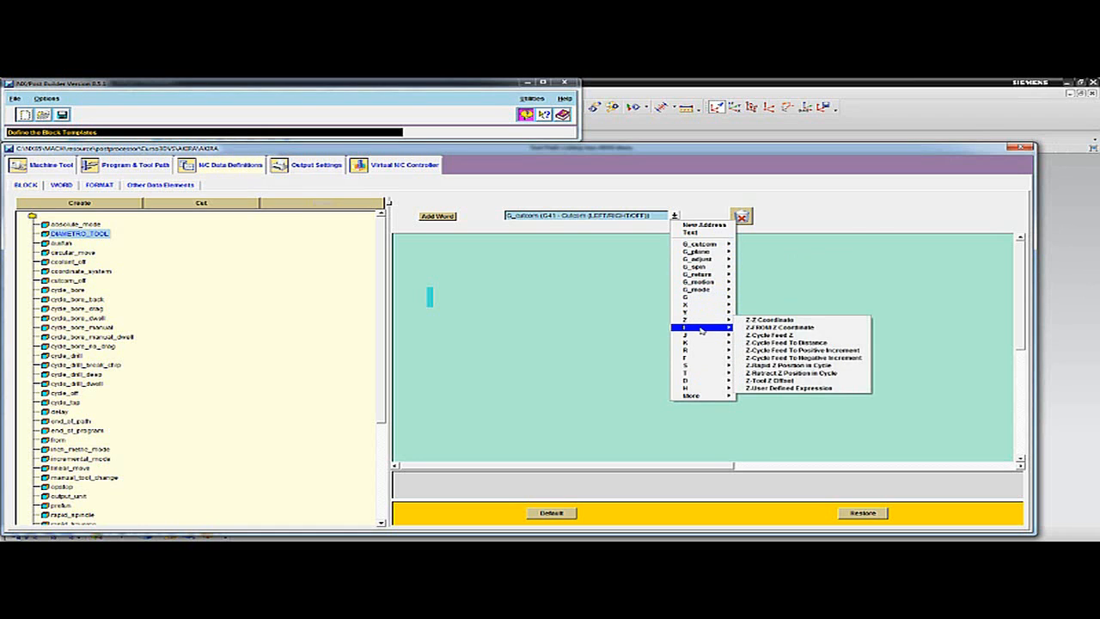
mouse_move(702, 330)
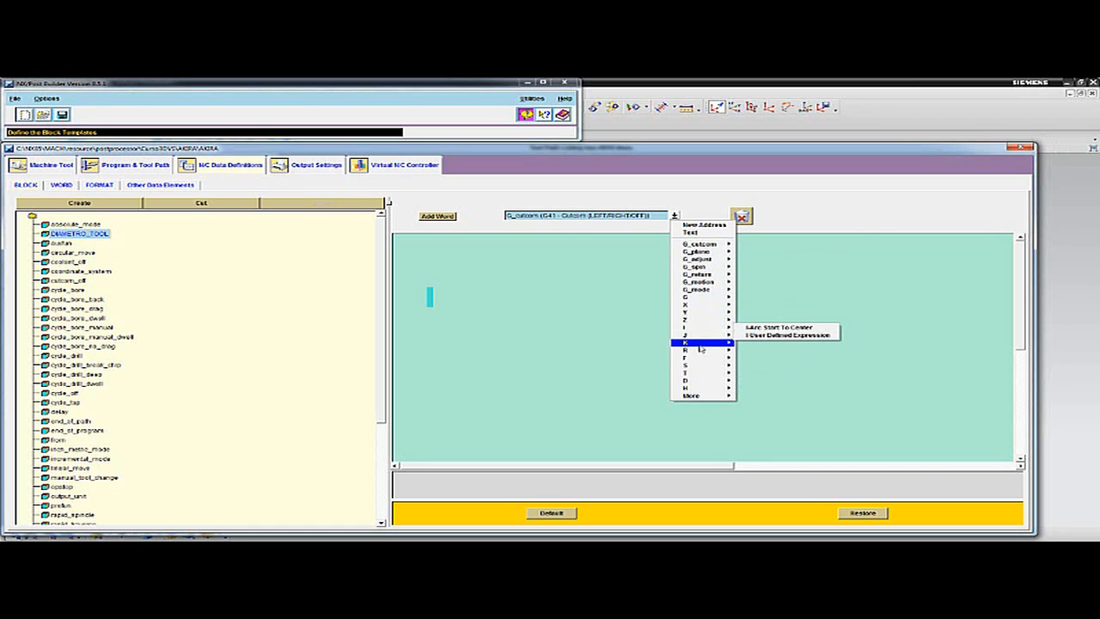
mouse_move(692, 377)
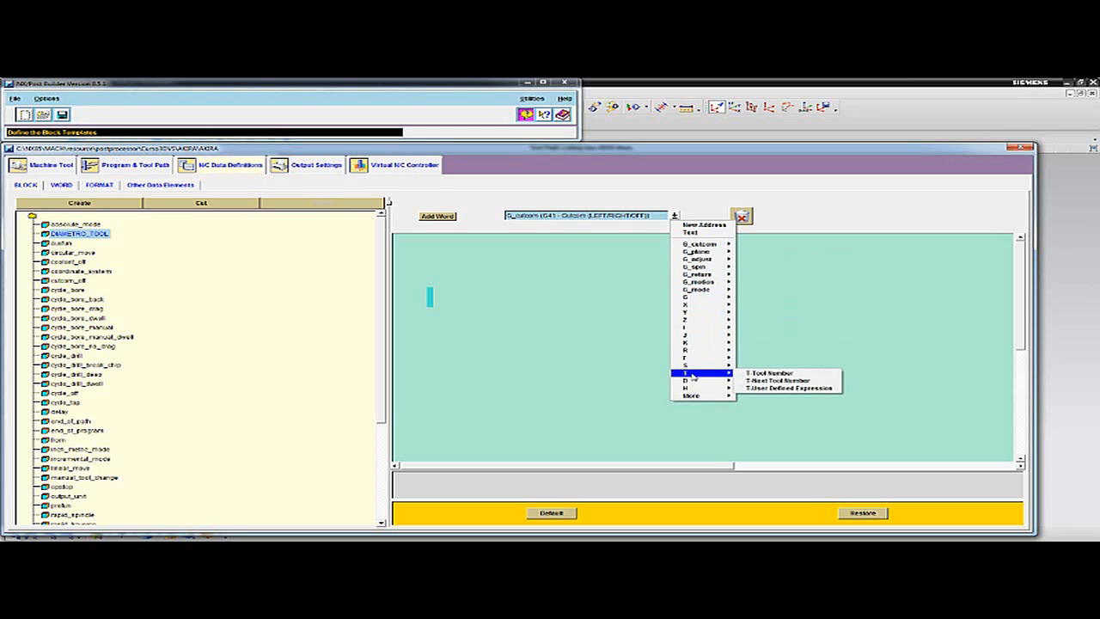
mouse_move(702, 399)
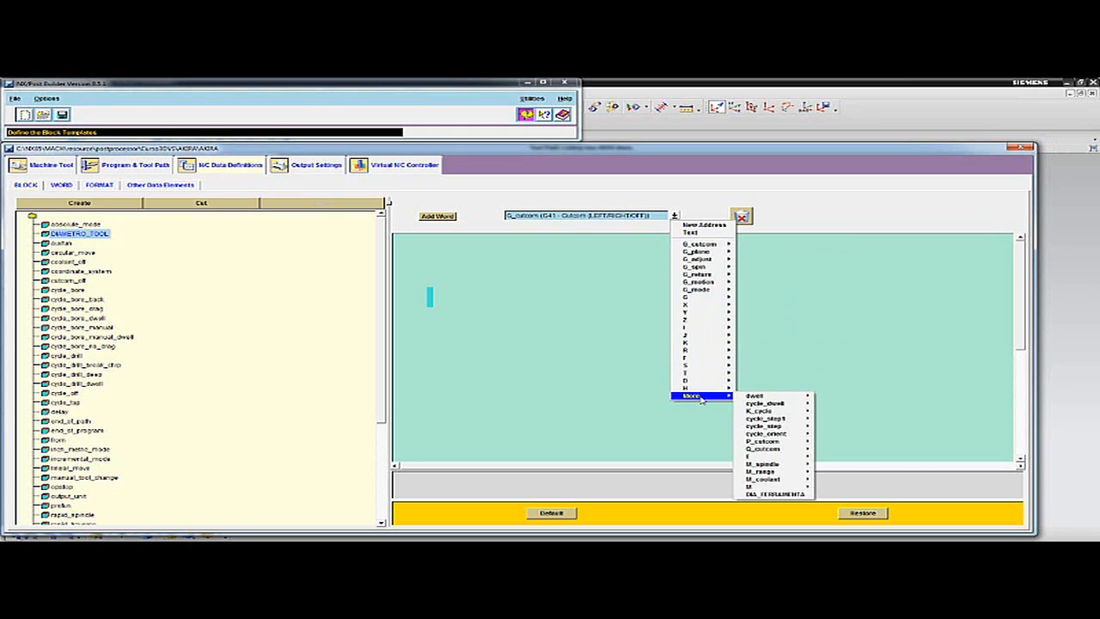
click(792, 495)
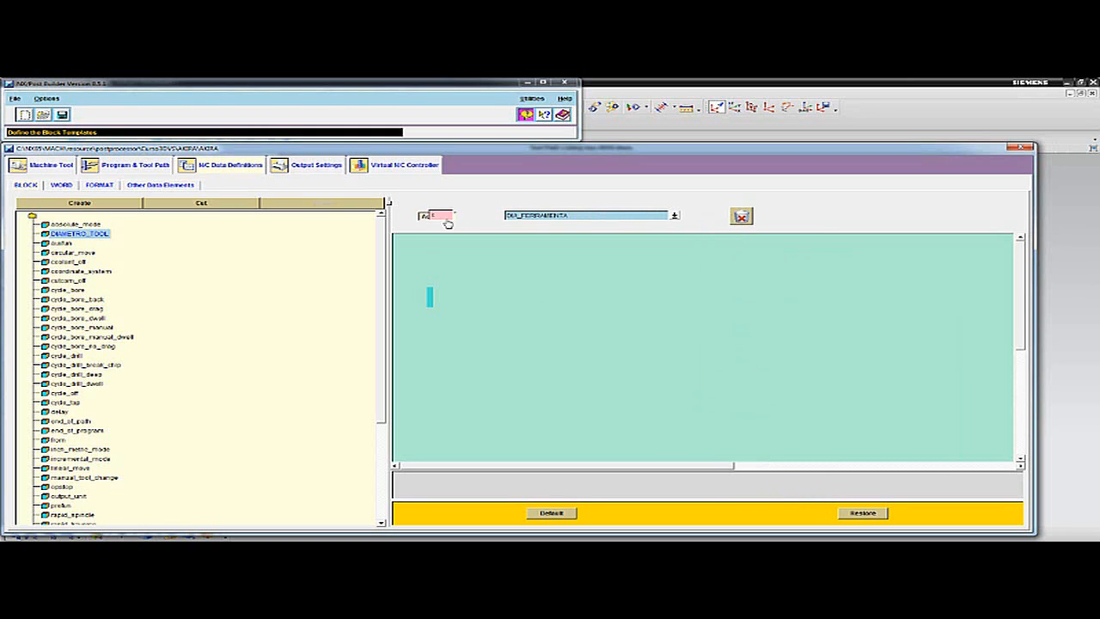
drag(448, 223, 434, 296)
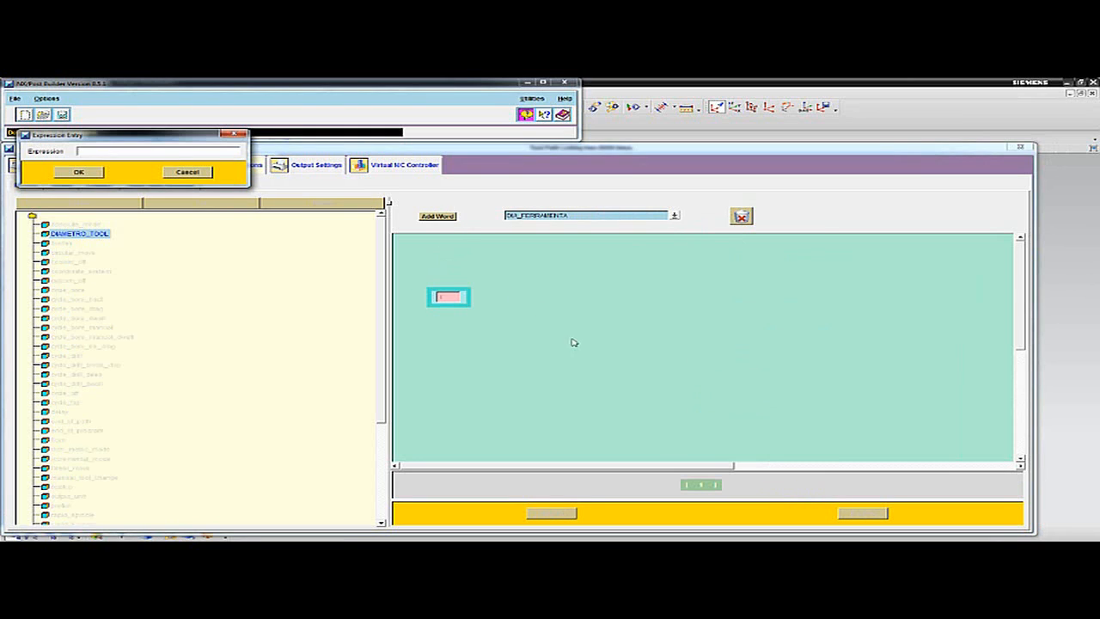
drag(116, 139, 649, 287)
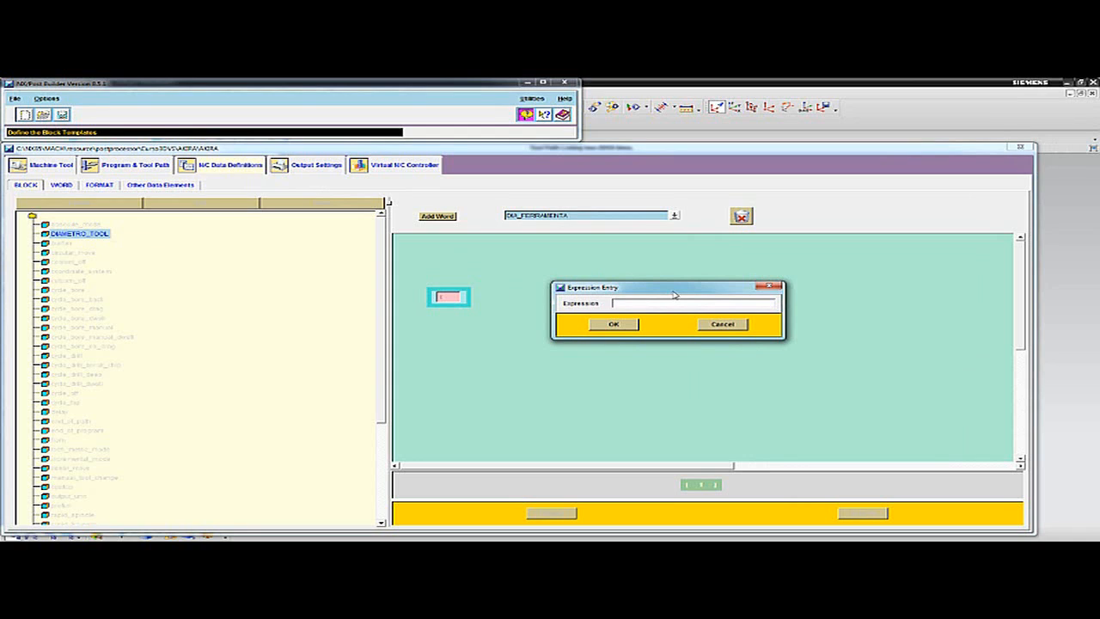
text($mom_tool_diameter)
click(624, 326)
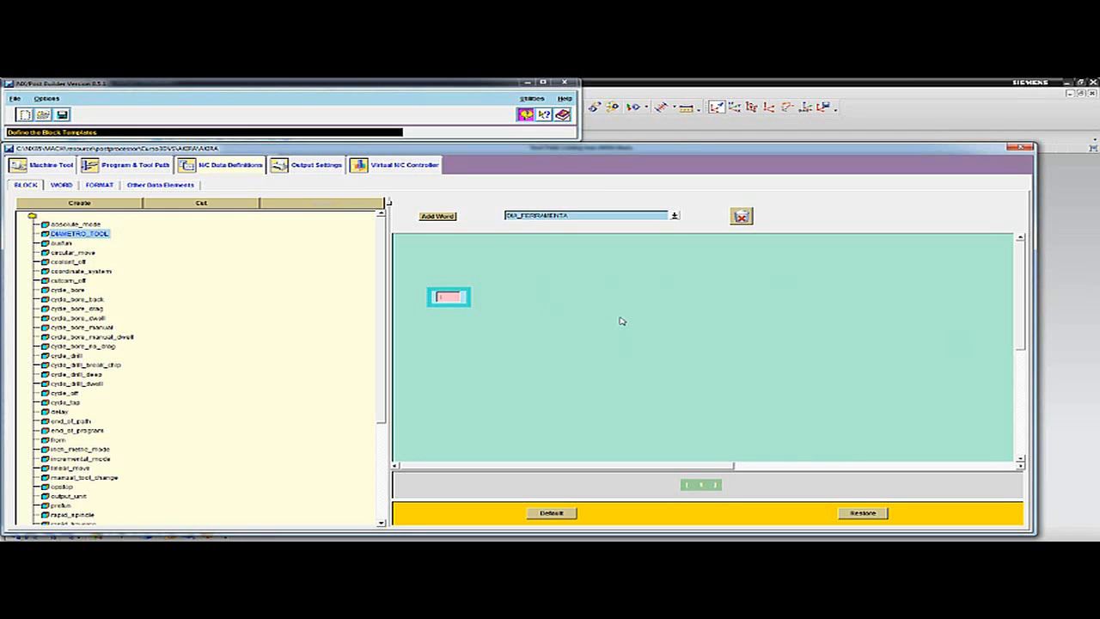
Search the MOM variables for mom_tool_diameter and read that variable's description
click(530, 99)
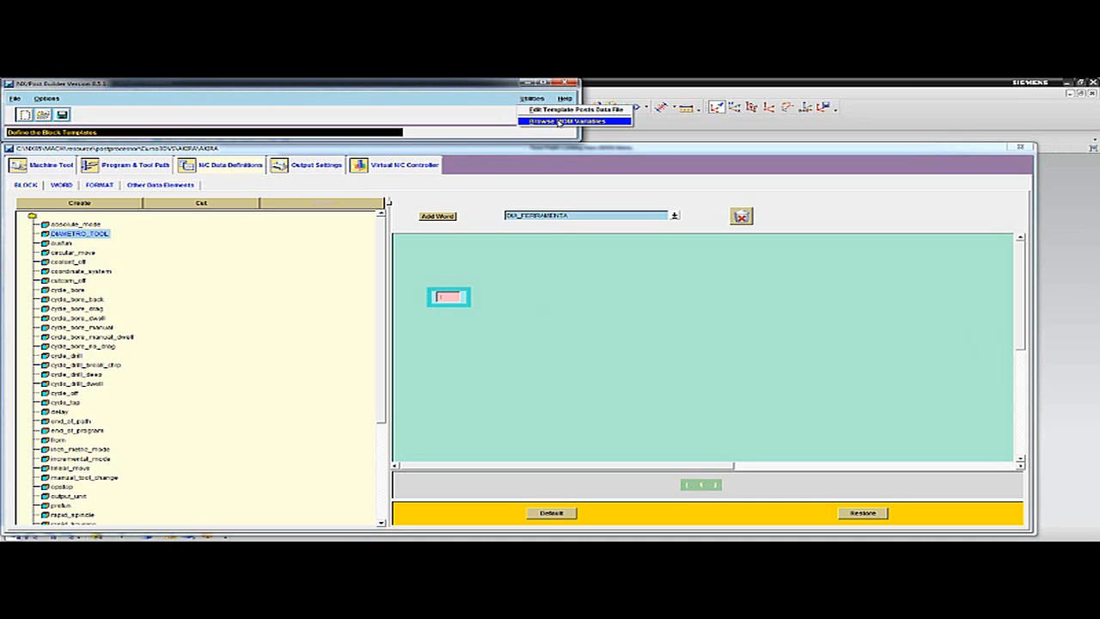
click(559, 121)
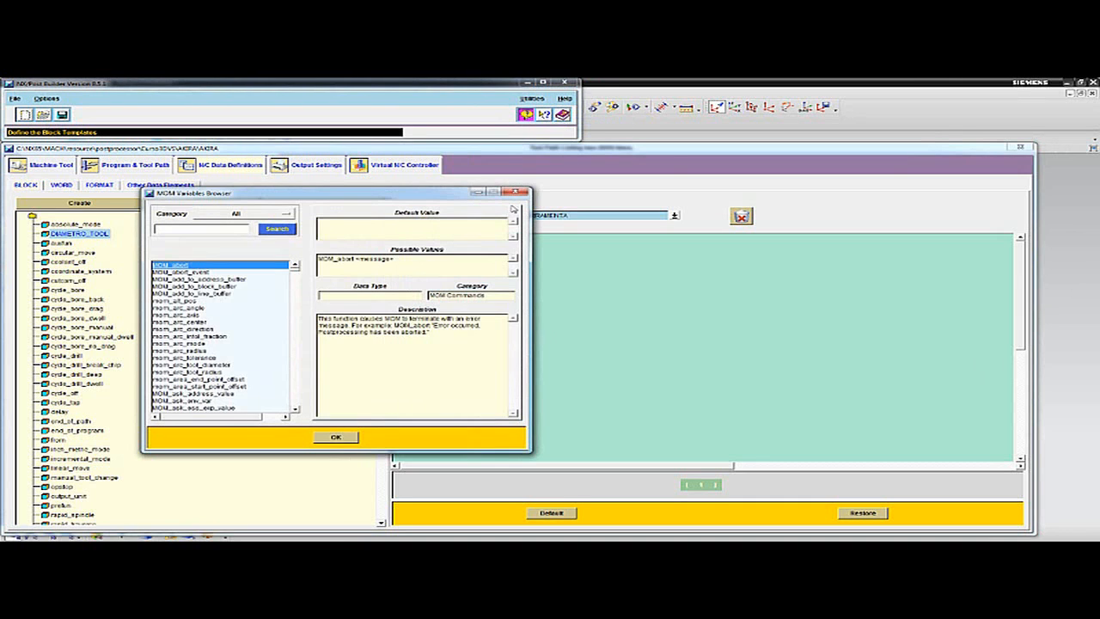
drag(364, 189, 516, 174)
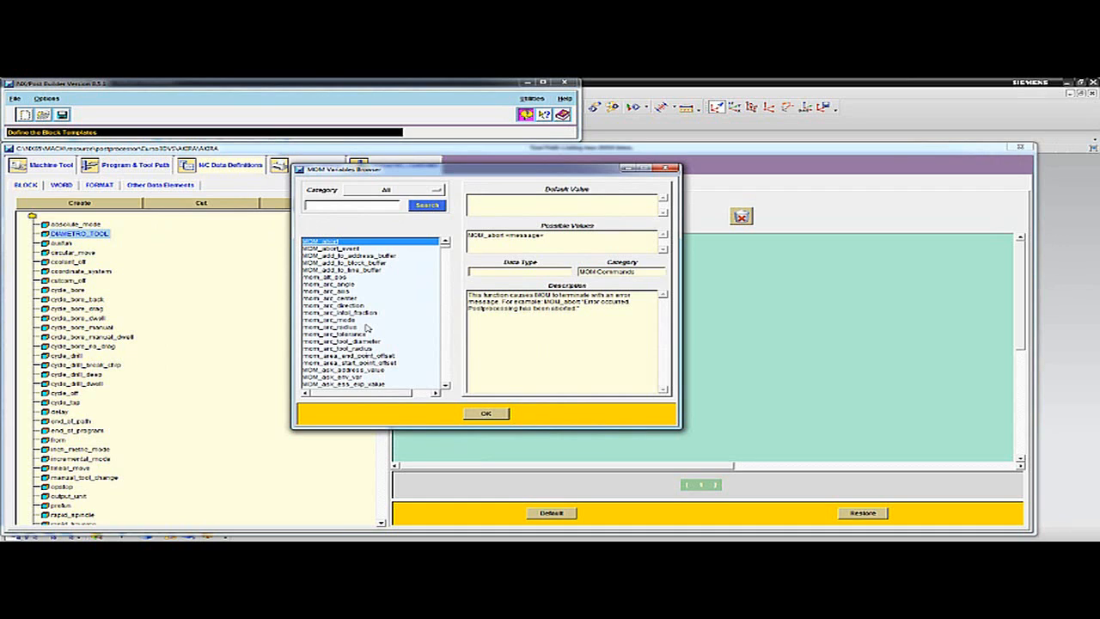
click(327, 204)
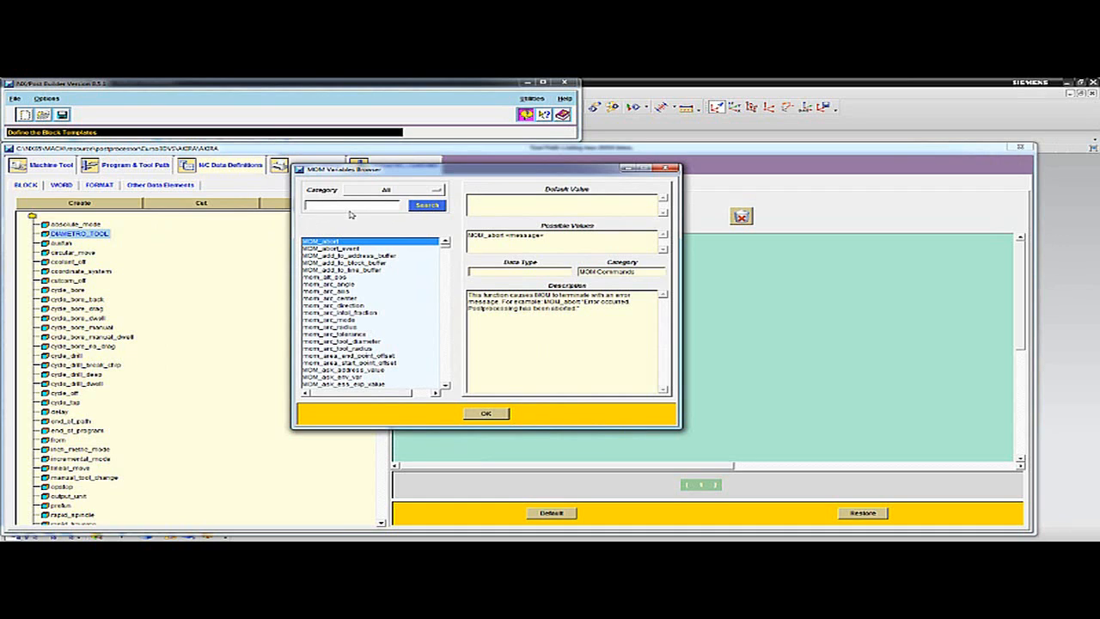
text(mom_tool_diameter)
click(428, 208)
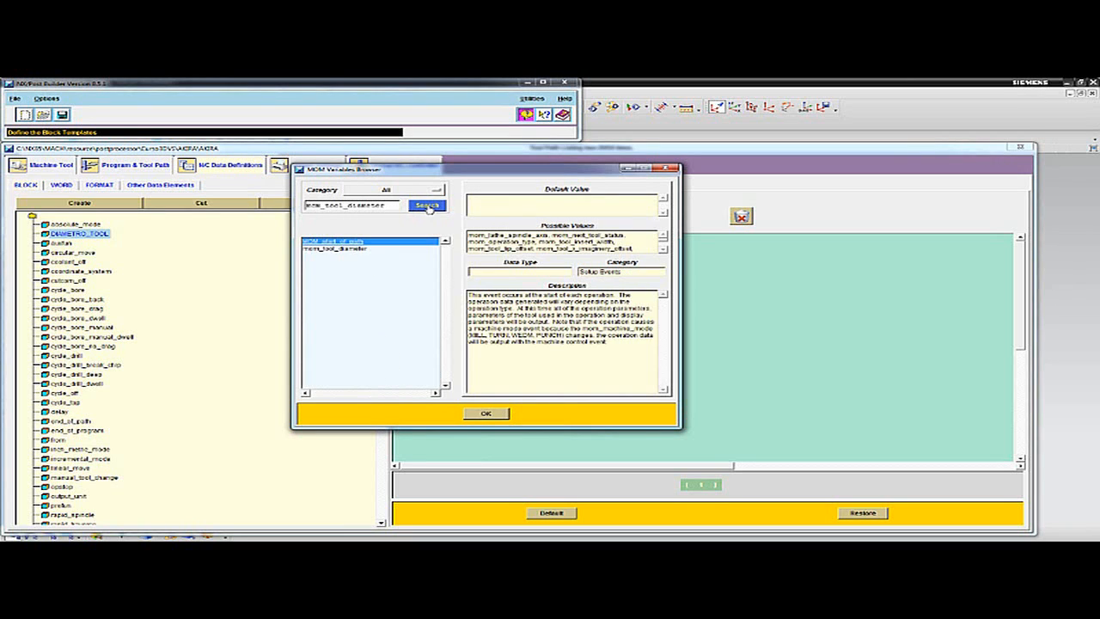
click(340, 249)
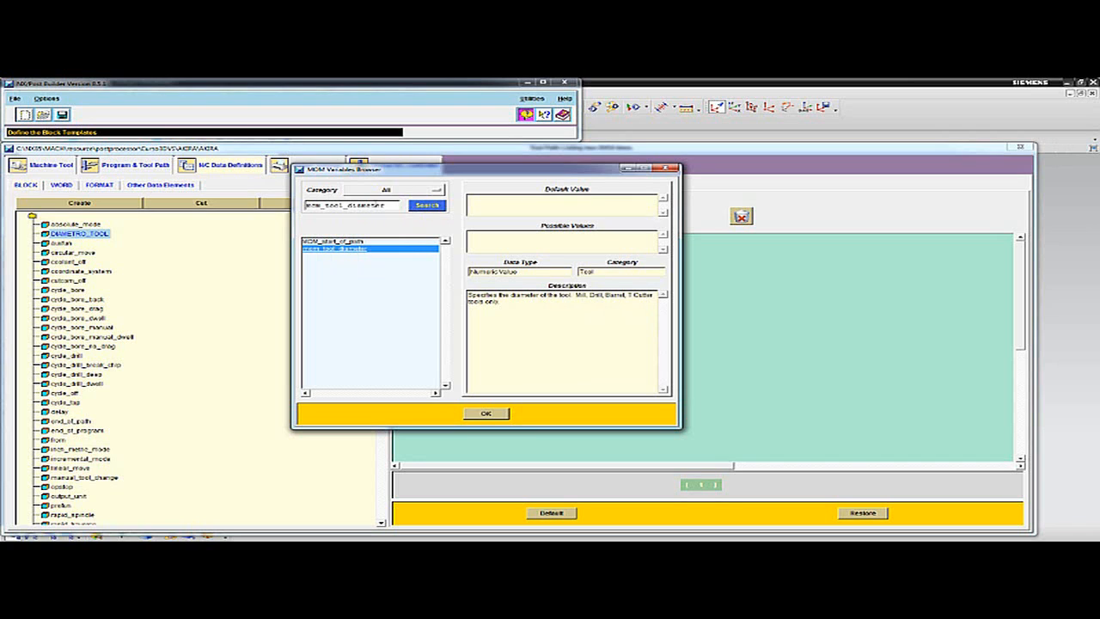
Browse the MOM variables in the Tool category, followed by those in the Motion category
drag(388, 205, 304, 206)
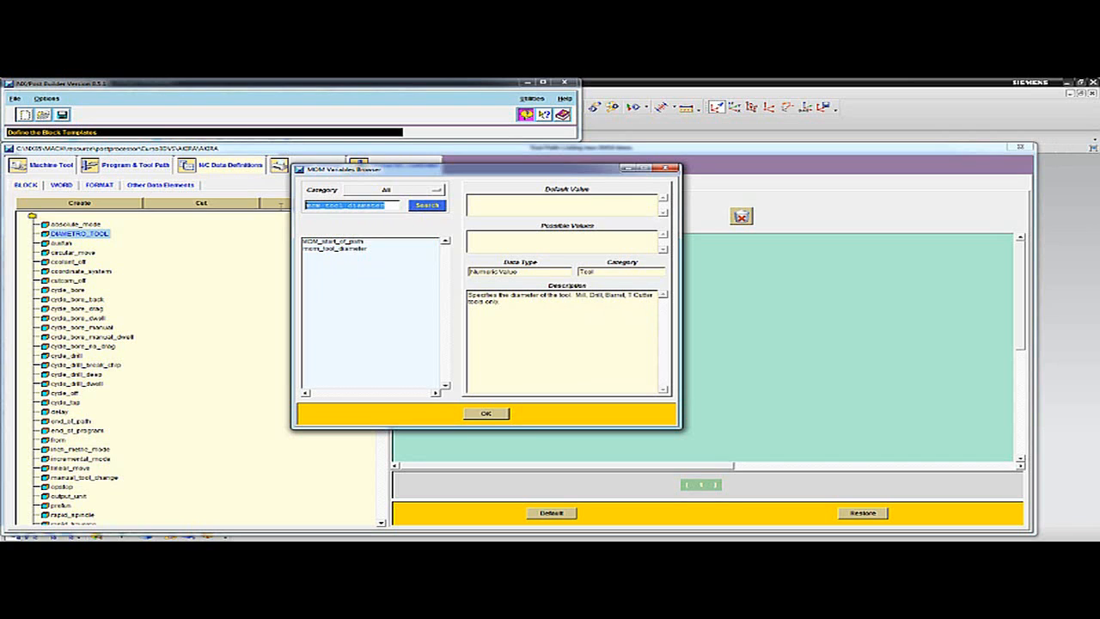
click(387, 190)
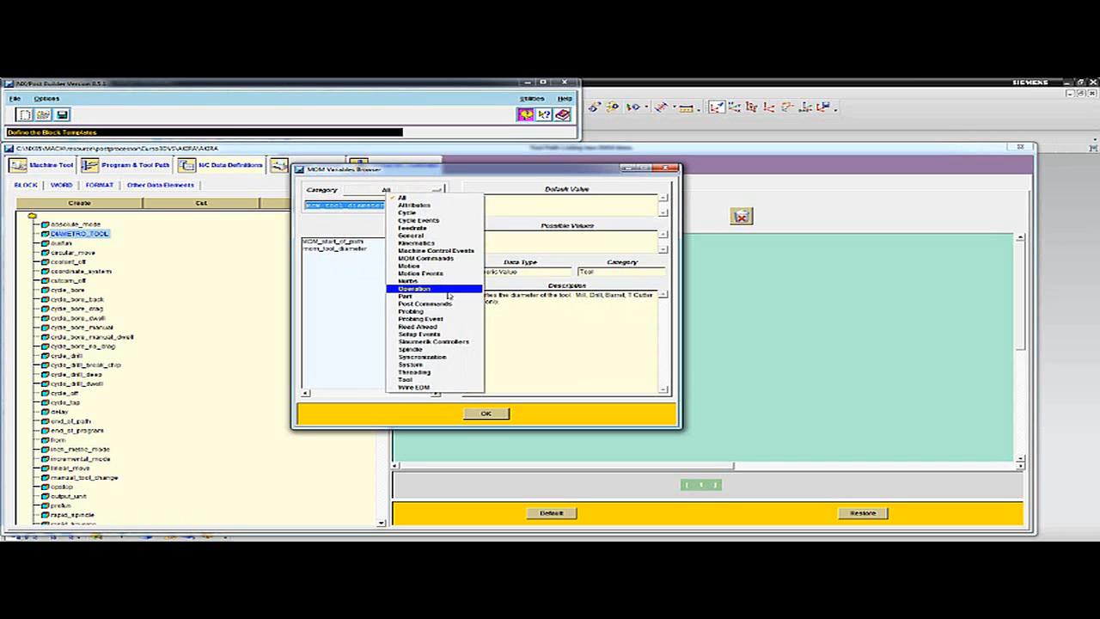
click(405, 380)
drag(445, 258, 459, 239)
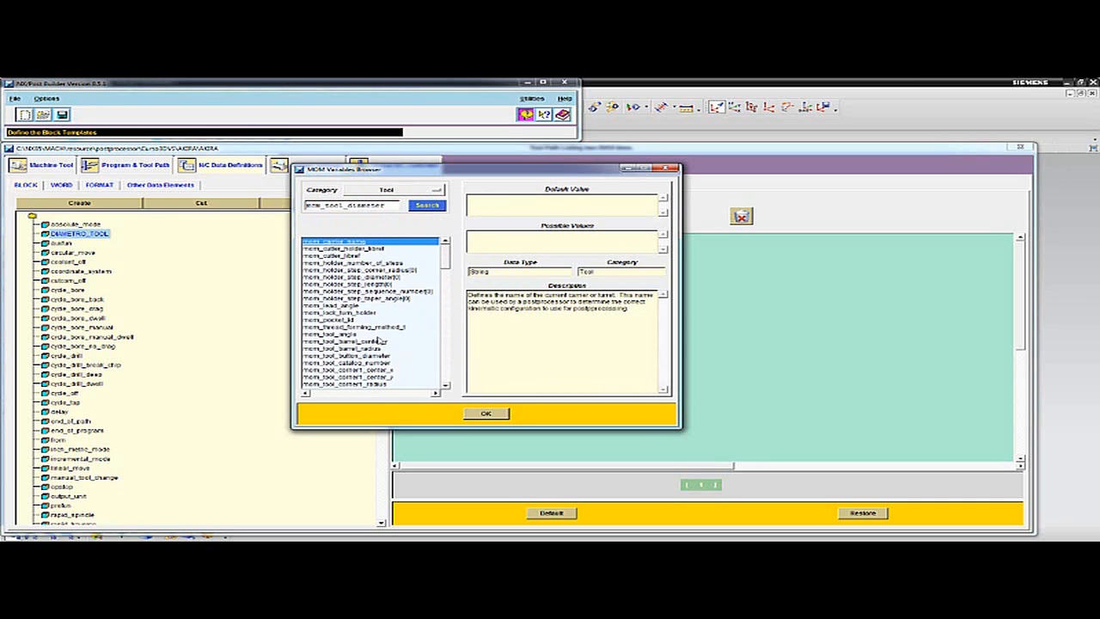
click(412, 190)
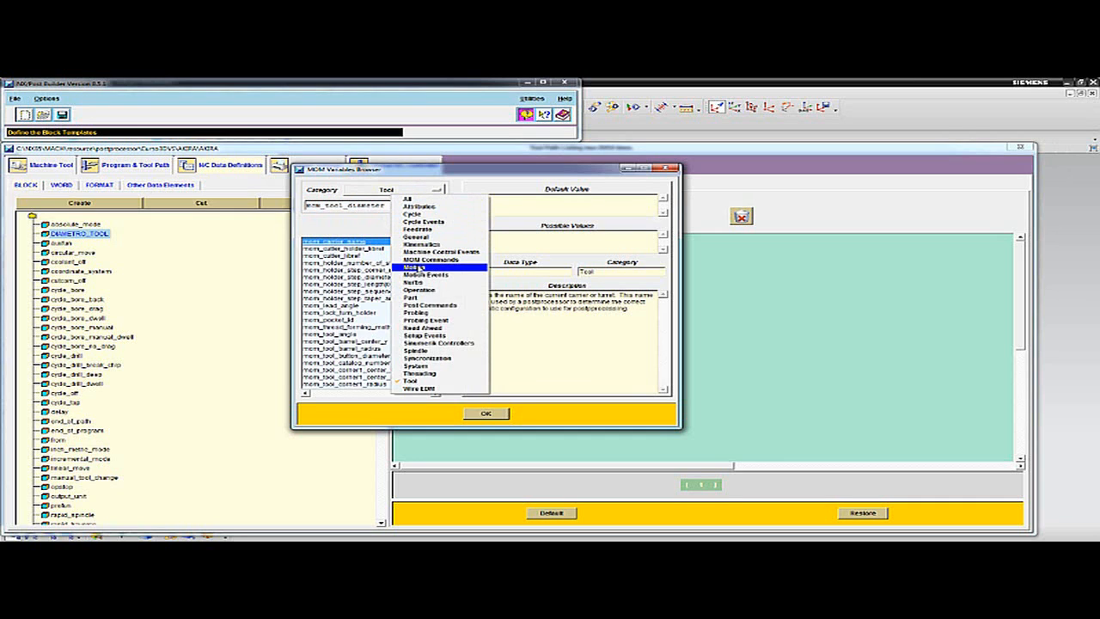
click(416, 268)
mouse_move(445, 256)
mouse_down()
mouse_move(456, 364)
mouse_move(449, 246)
mouse_up()
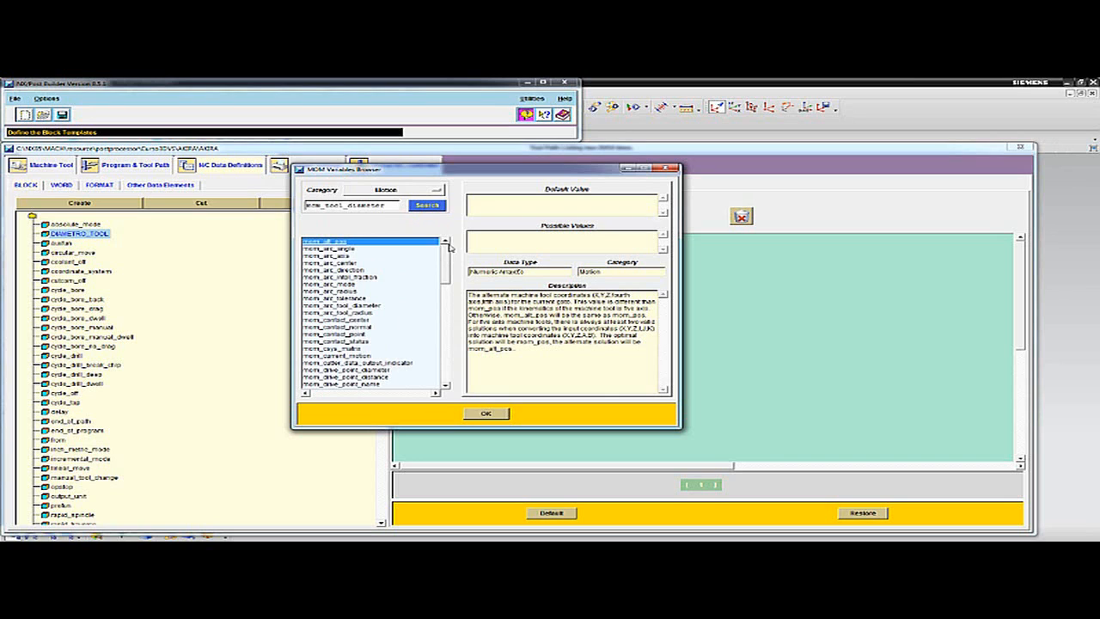
Search the MOM variables across all categories for tool, look through the matching variables and close the variables browser
click(399, 190)
click(412, 197)
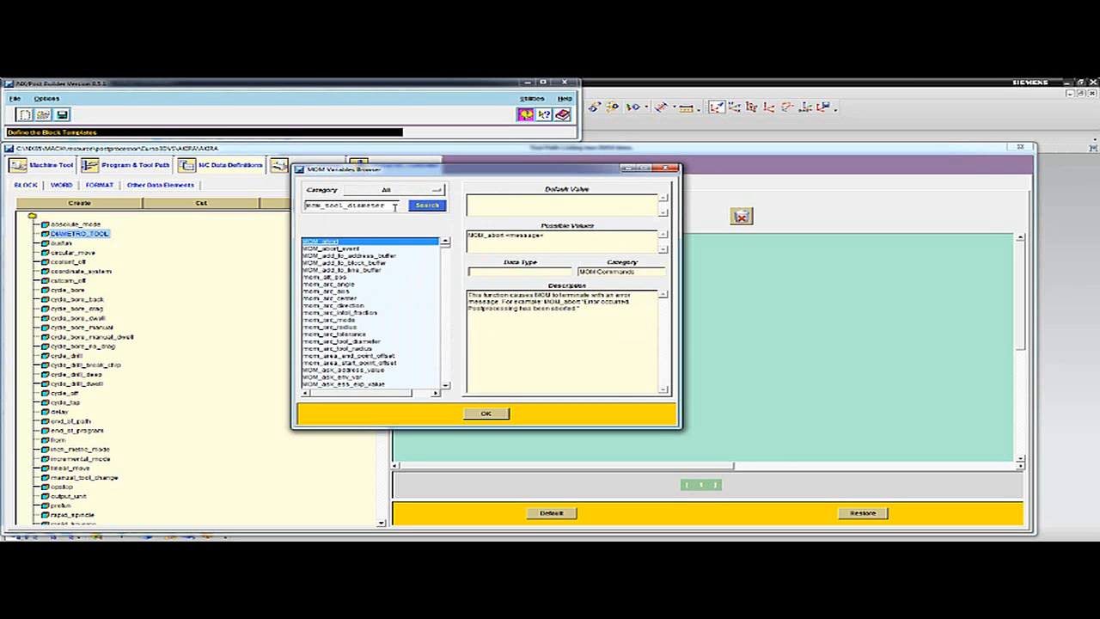
double_click(395, 206)
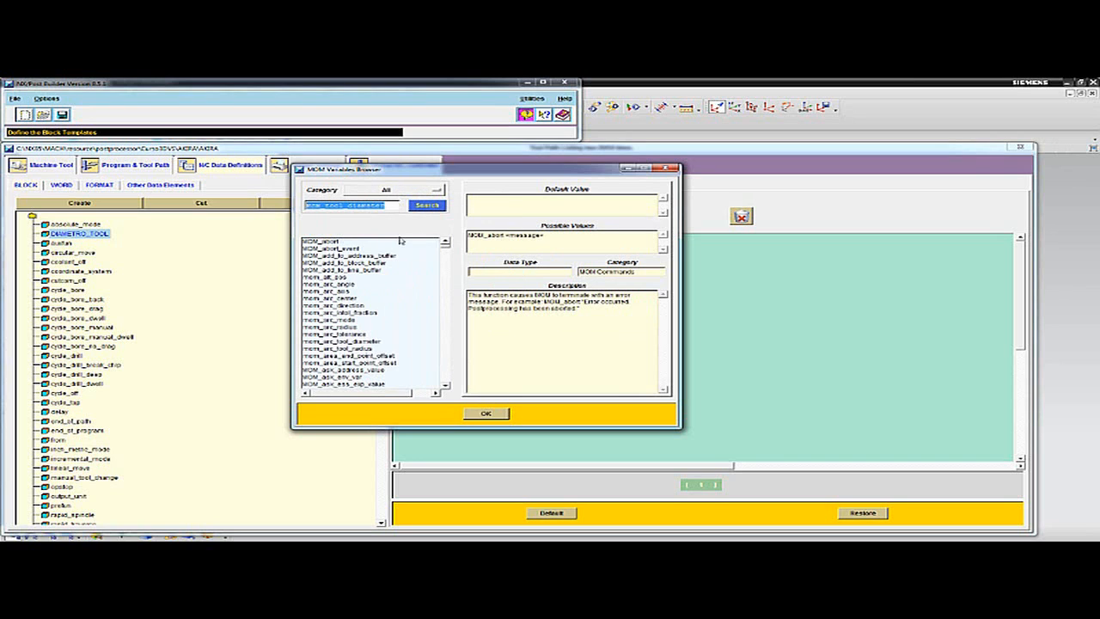
text(m)
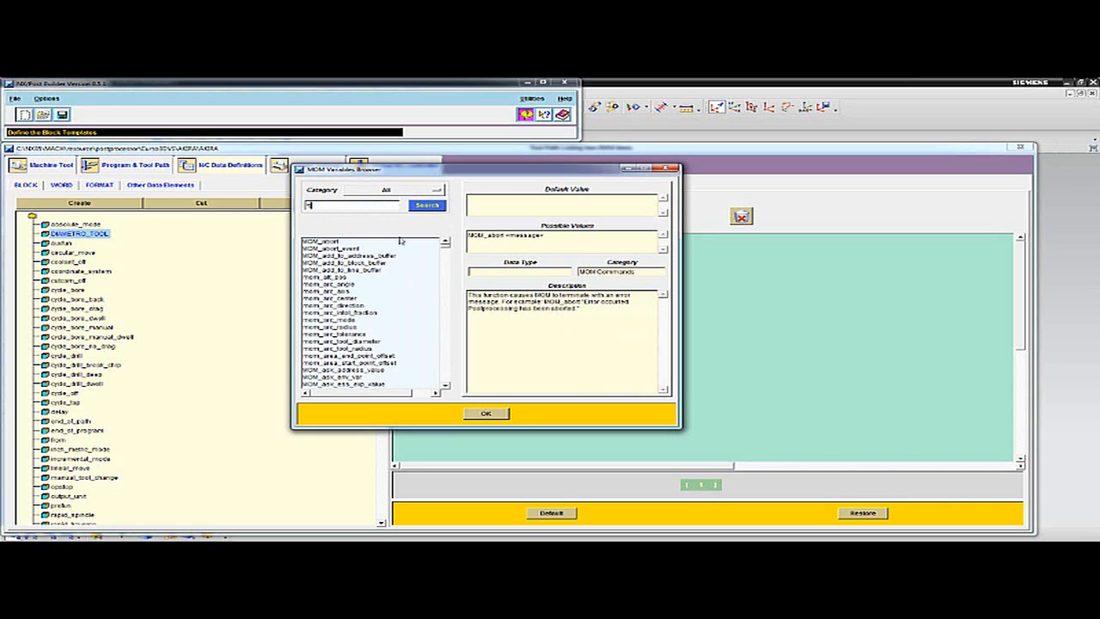
text(ool)
click(428, 206)
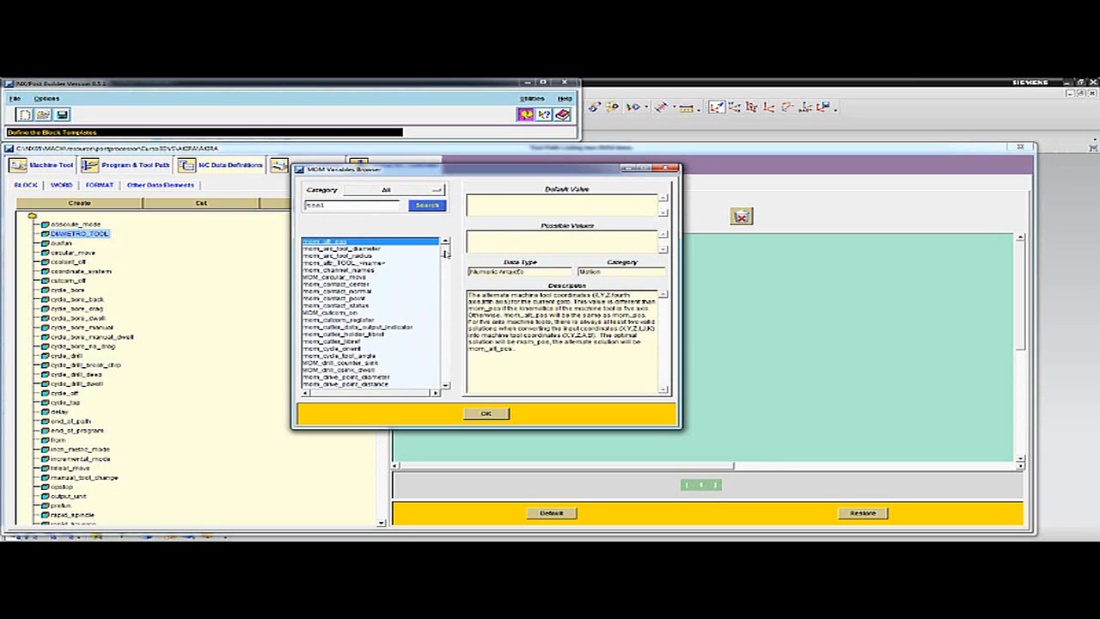
drag(446, 253, 425, 241)
double_click(364, 204)
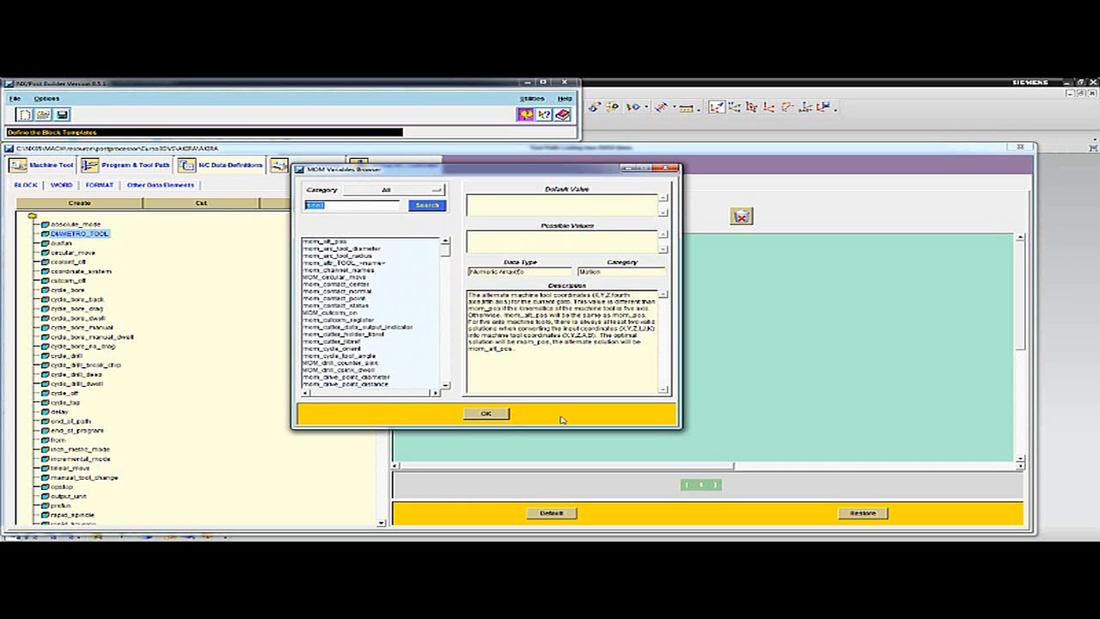
click(488, 414)
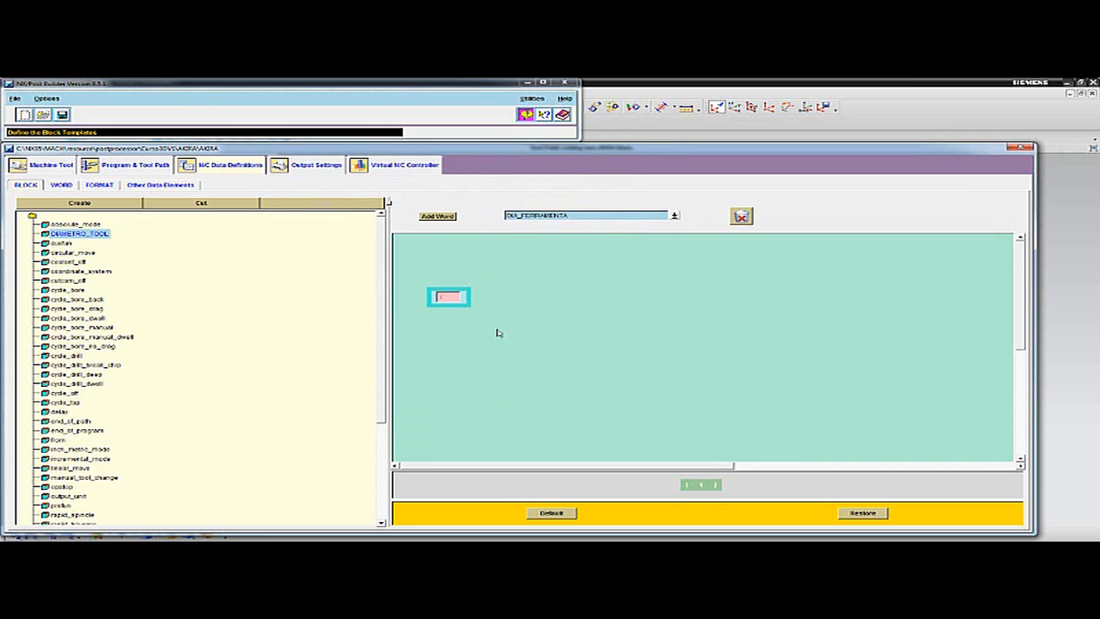
Open the DIA_FERRAMENTA word in the DIAMETRO_TOOL block for editing and examine its whole expression, including the dollar sign prefix
right_click(447, 298)
click(469, 306)
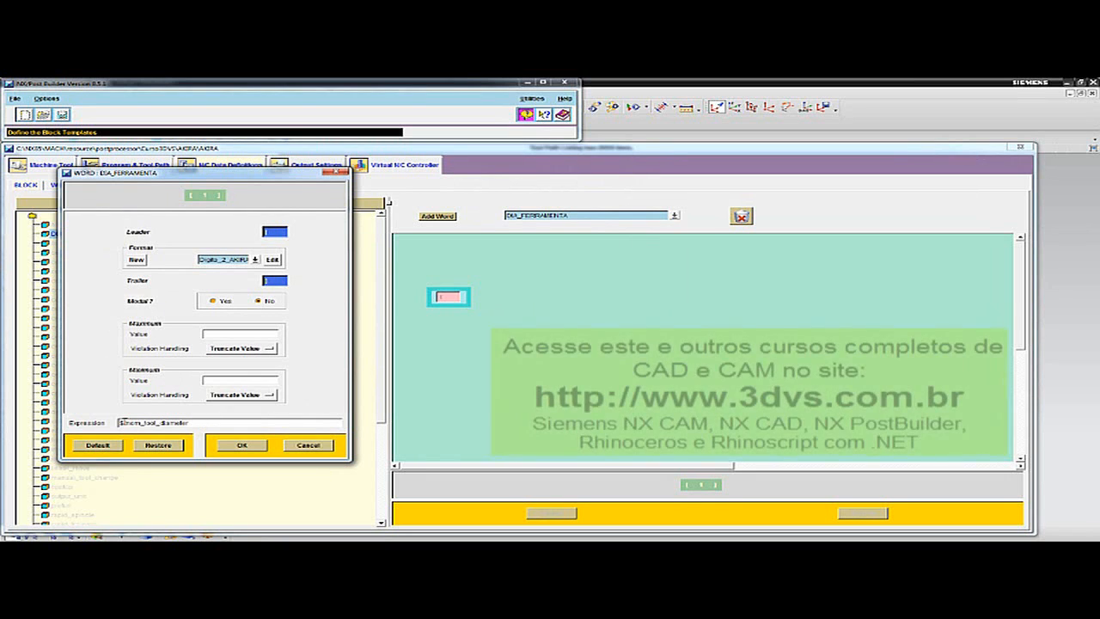
drag(125, 423, 118, 423)
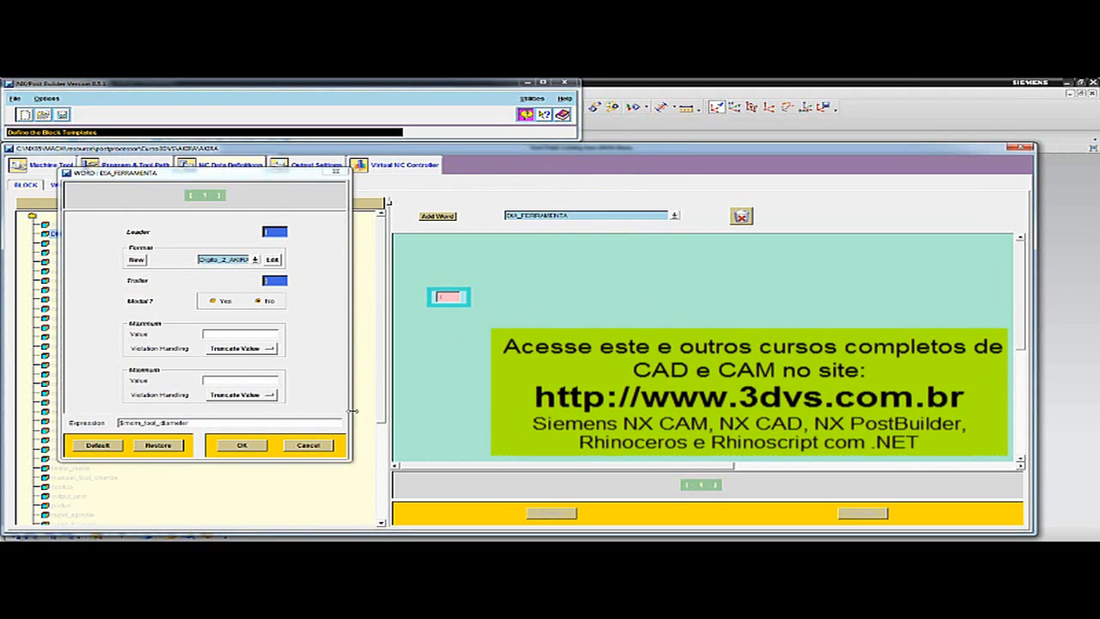
drag(194, 423, 118, 422)
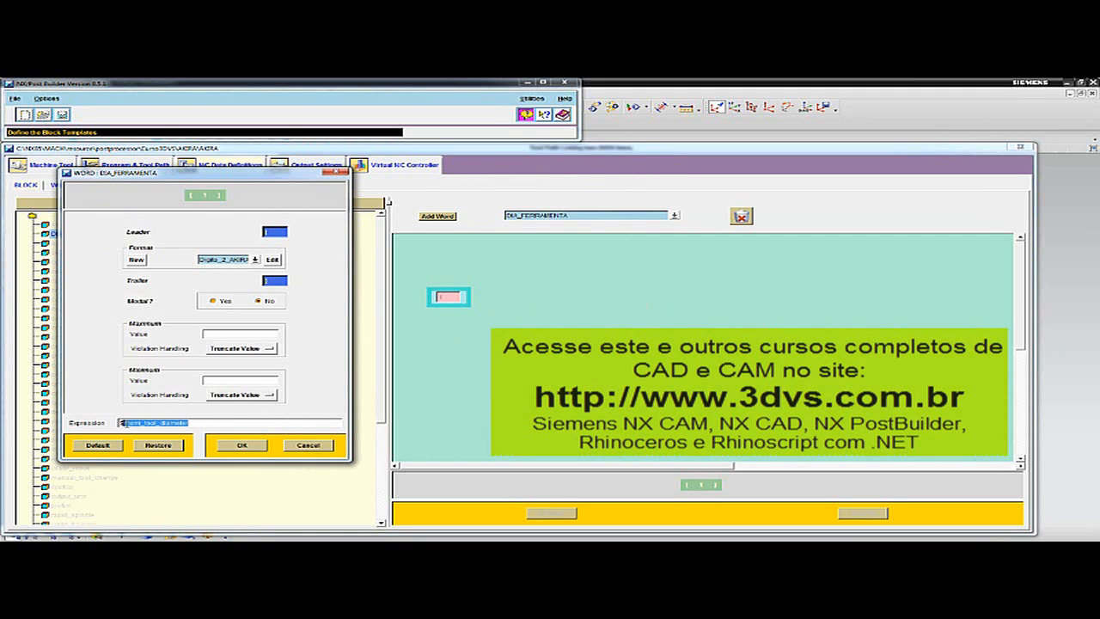